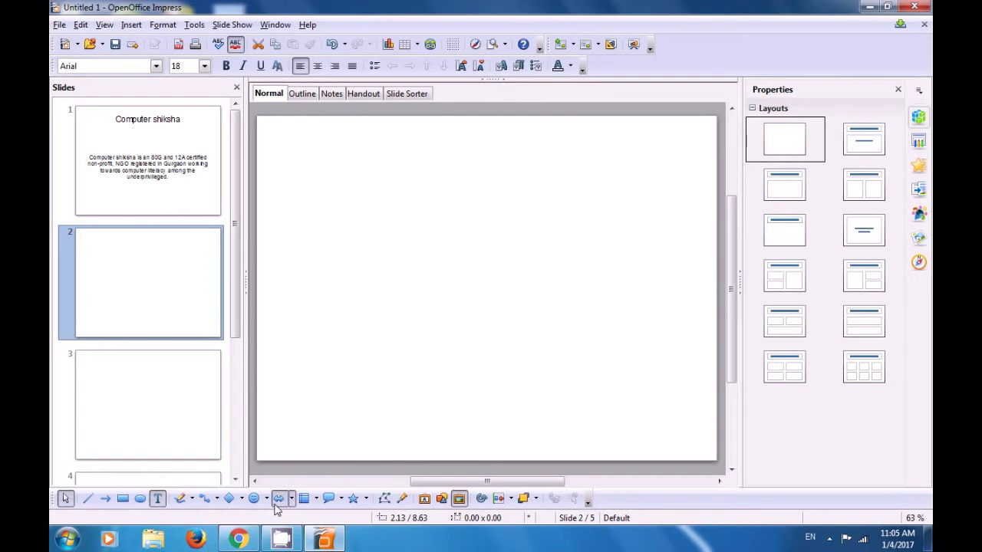
Draw a large 5.90 by 5.40 Cylinder from Basic Shapes across the middle of slide 2.
{"action": "left_click", "coordinate": [241, 500]}
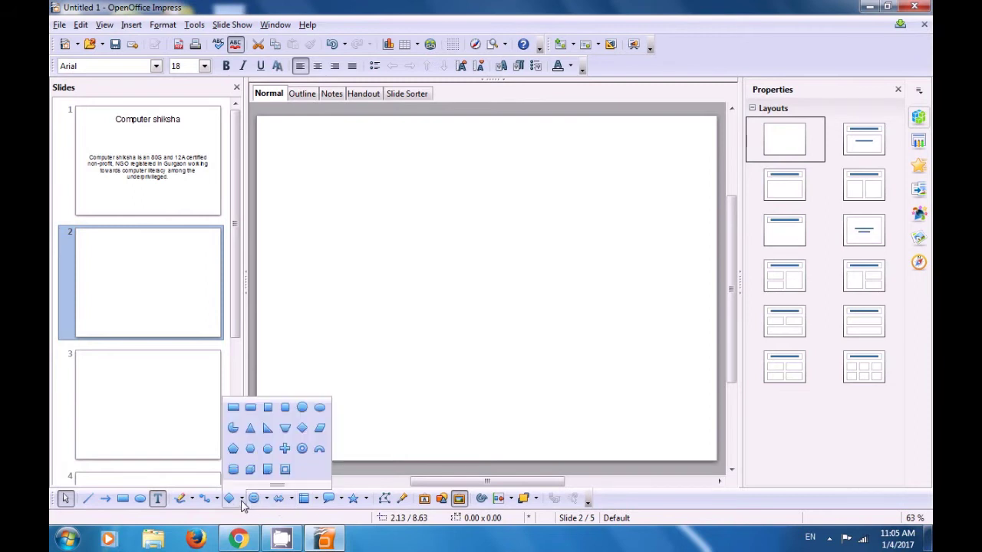
{"action": "left_click", "coordinate": [234, 470]}
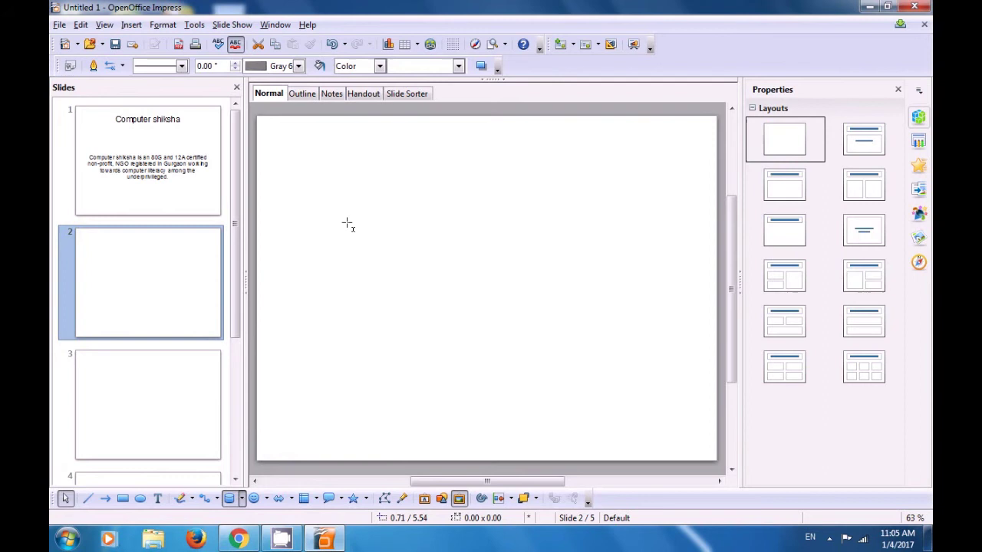
{"action": "left_click_drag", "start_coordinate": [345, 193], "coordinate": [590, 415]}
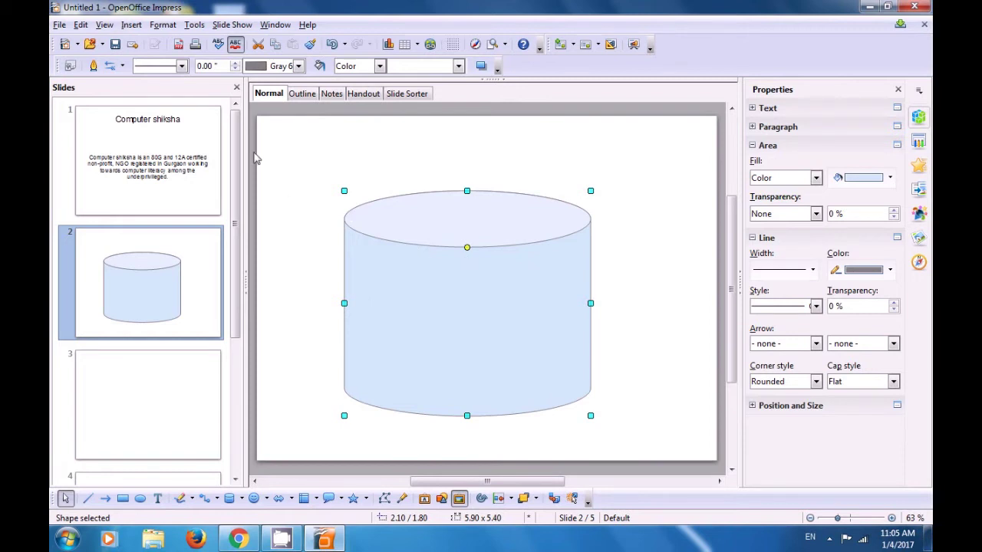
Set the cylinder's line style to Continuous, width 0.04", and colour Blue 9.
{"action": "left_click", "coordinate": [182, 67]}
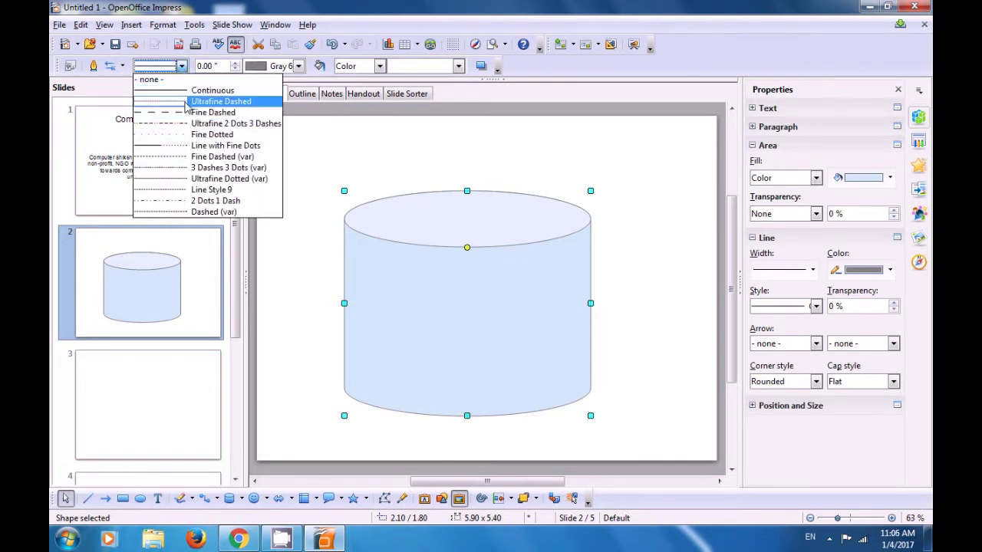
{"action": "left_click", "coordinate": [189, 91]}
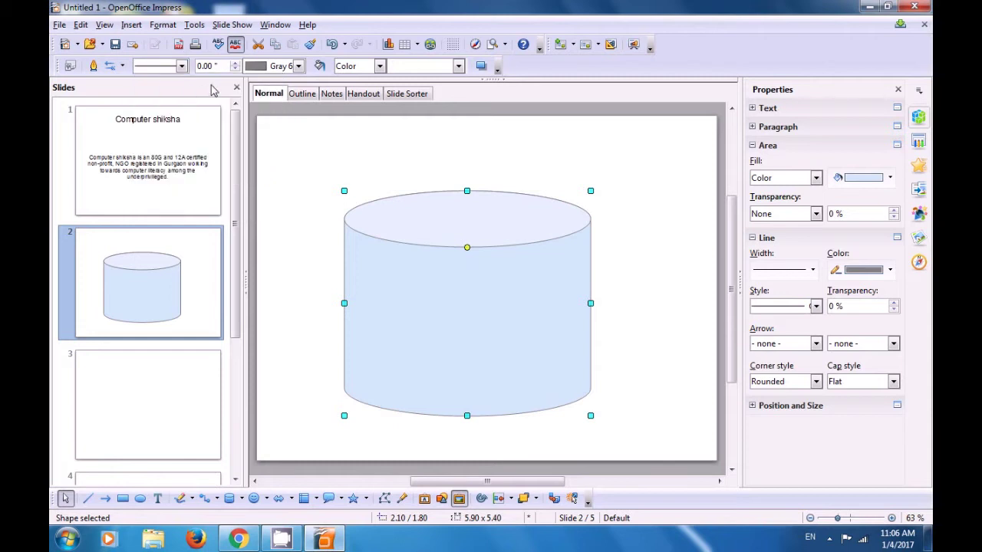
{"action": "left_click", "coordinate": [237, 65]}
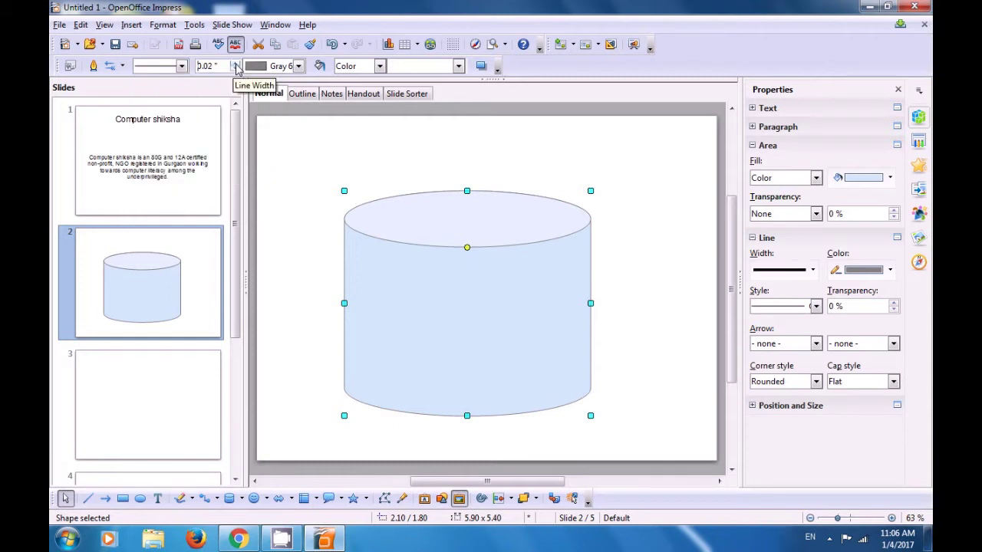
{"action": "left_click", "coordinate": [237, 65]}
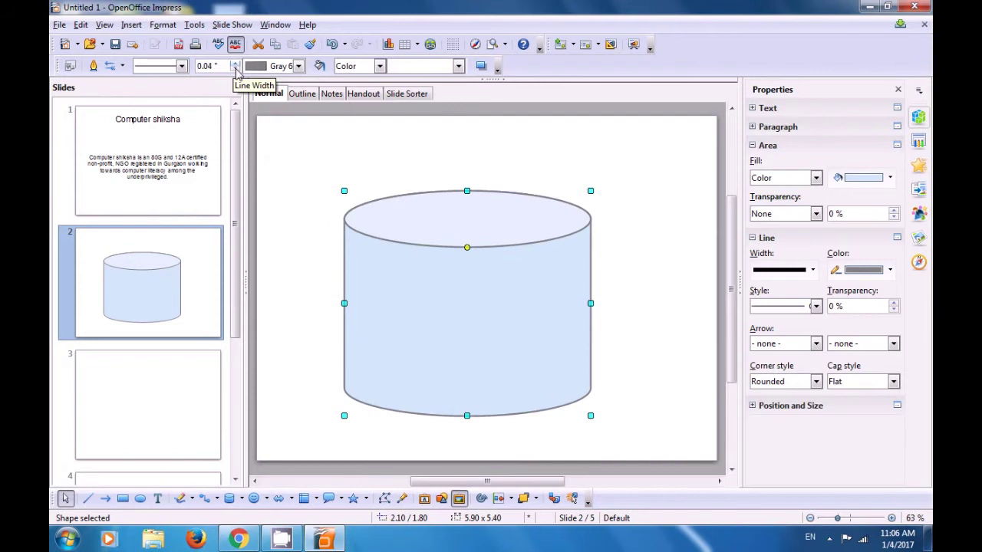
{"action": "left_click", "coordinate": [299, 66]}
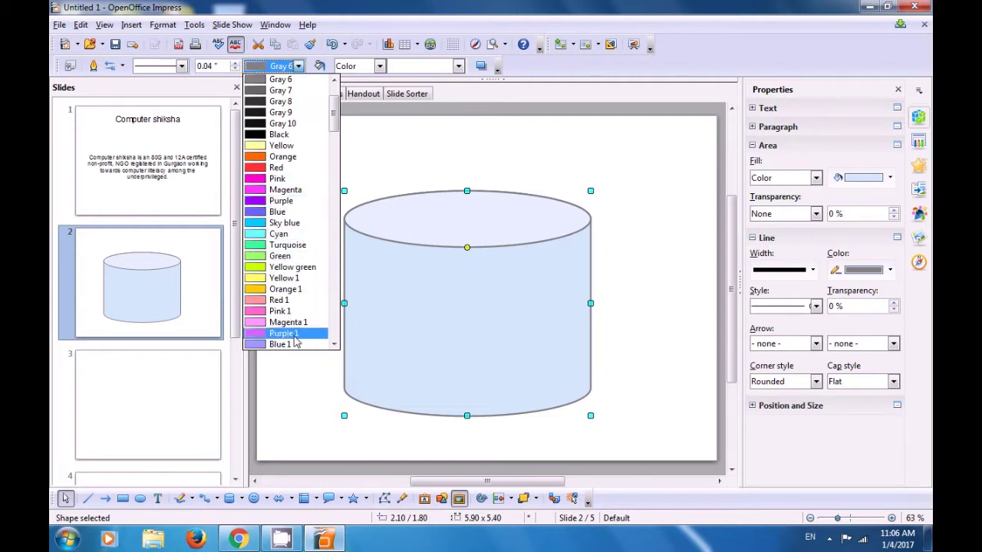
{"action": "scroll", "coordinate": [293, 306], "scroll_direction": "down", "scroll_amount": 10}
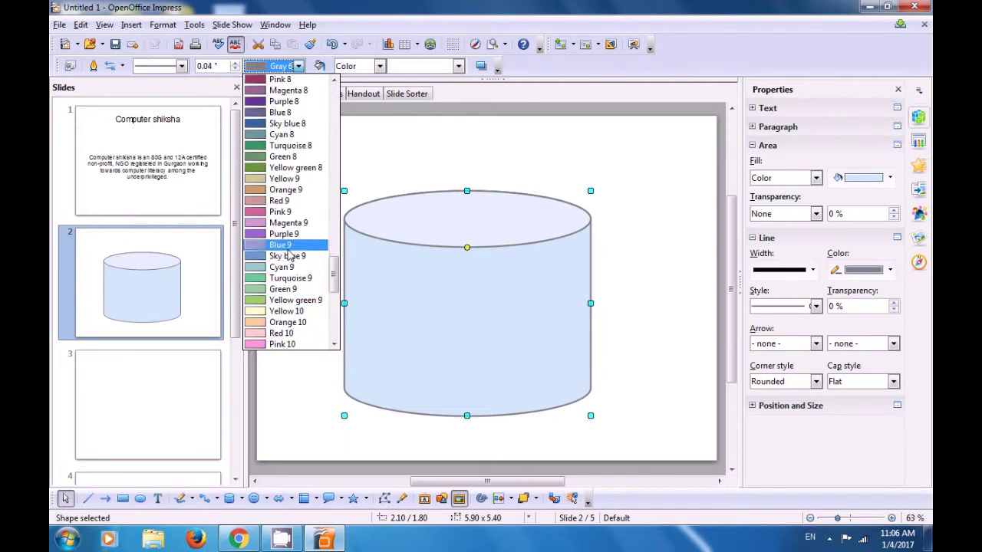
{"action": "left_click", "coordinate": [288, 246]}
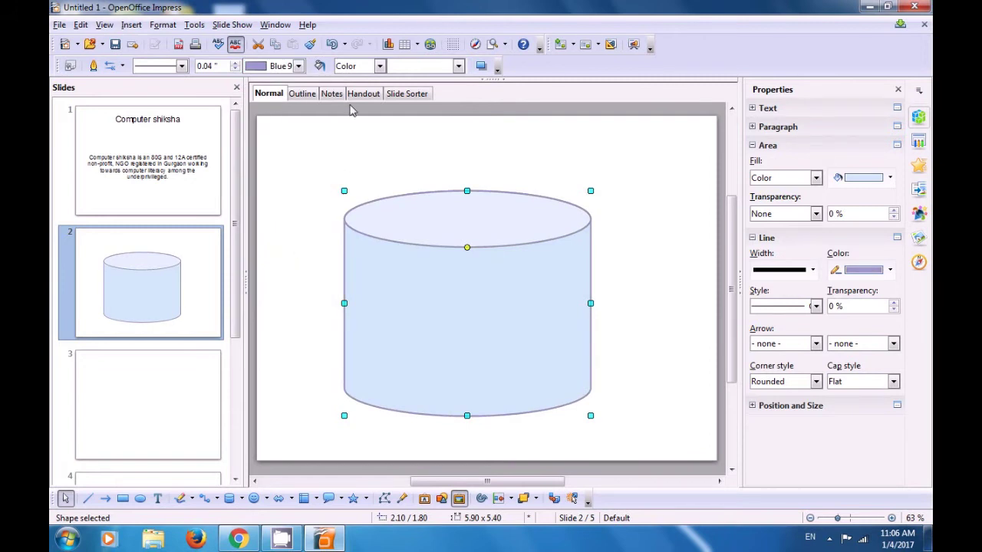
Change the cylinder's area fill to the Artificial Turf bitmap, then deselect it.
{"action": "left_click", "coordinate": [379, 66]}
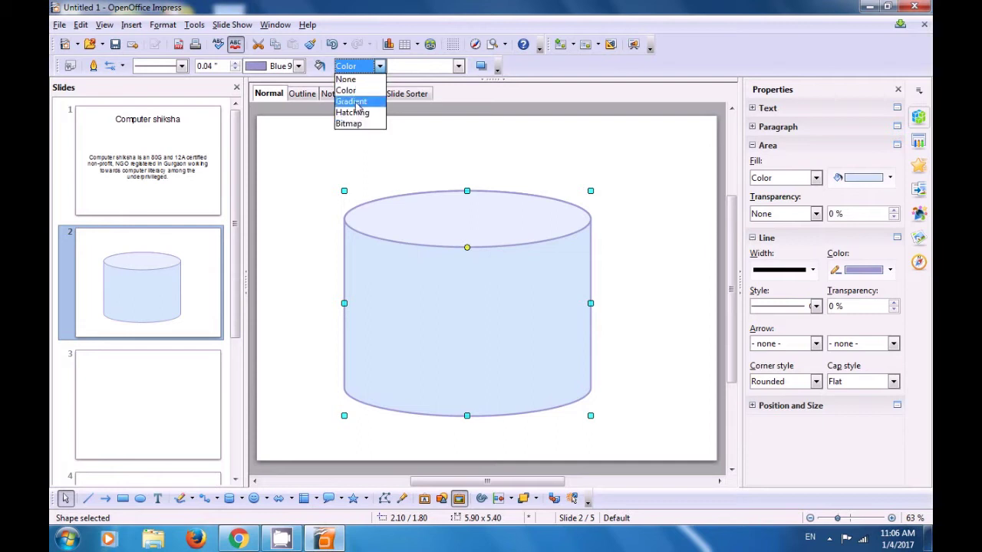
{"action": "key", "text": "Escape"}
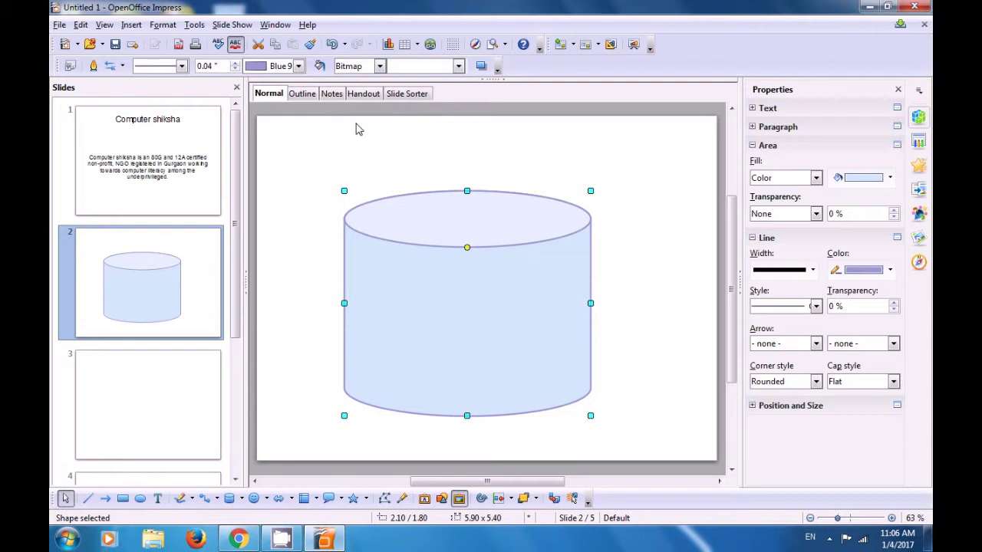
{"action": "left_click", "coordinate": [459, 68]}
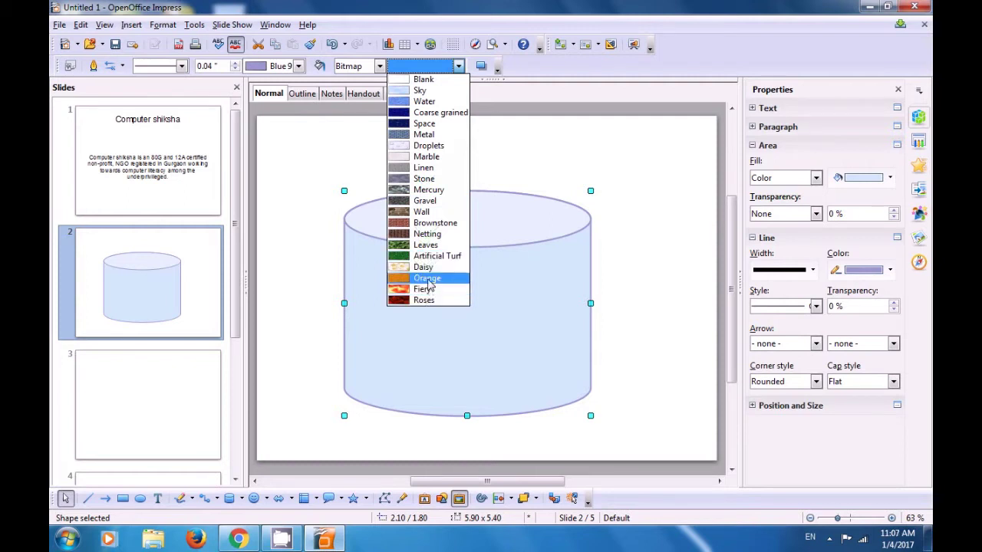
{"action": "left_click", "coordinate": [425, 257]}
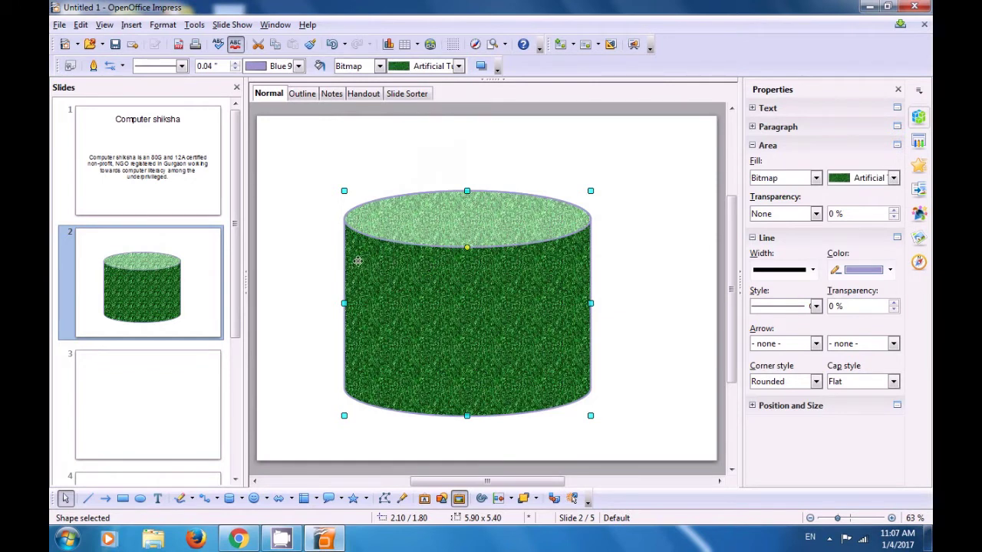
{"action": "left_click", "coordinate": [303, 272]}
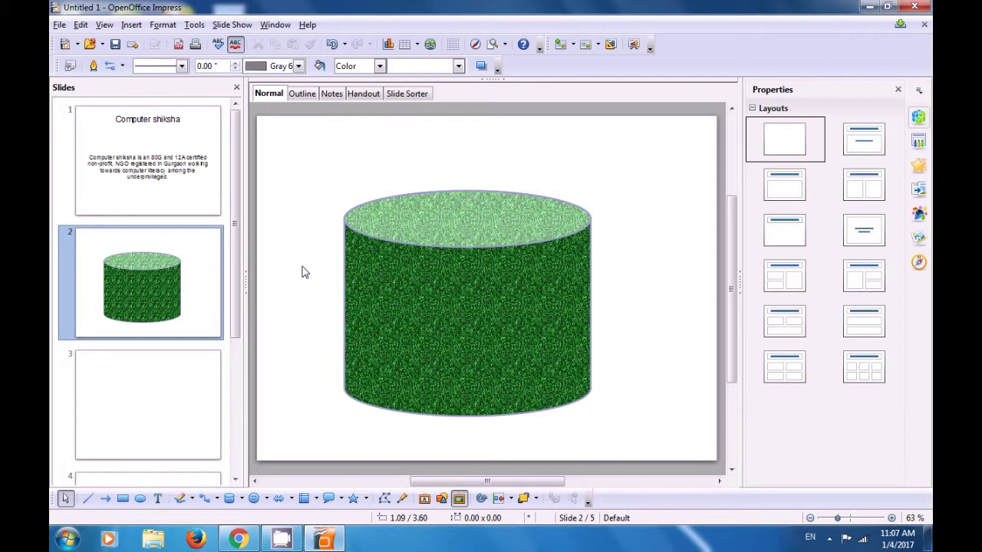
Apply the Blank Slide layout to slide 3 and draw a 4.70 by 4.20 Diamond Bevel centrally.
{"action": "left_click", "coordinate": [155, 396]}
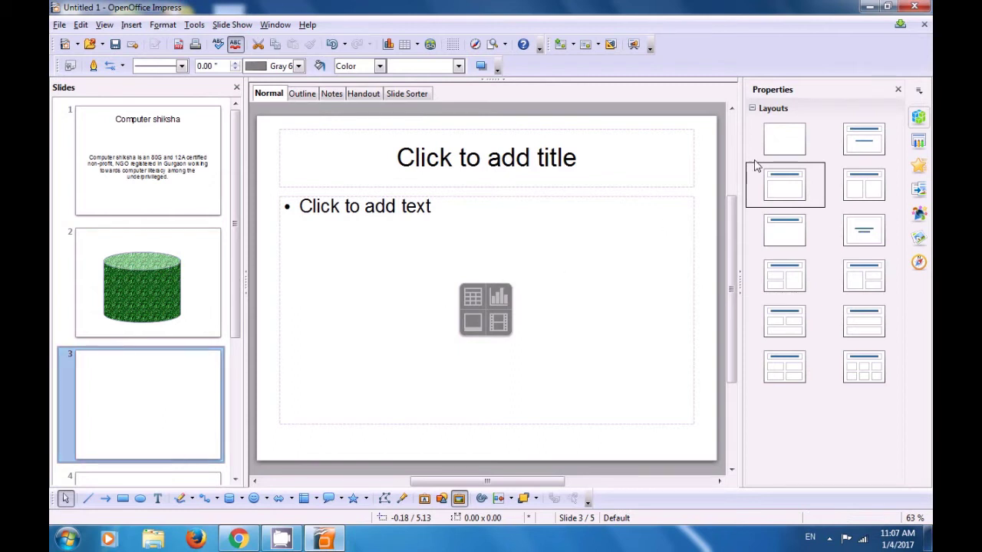
{"action": "left_click", "coordinate": [776, 145]}
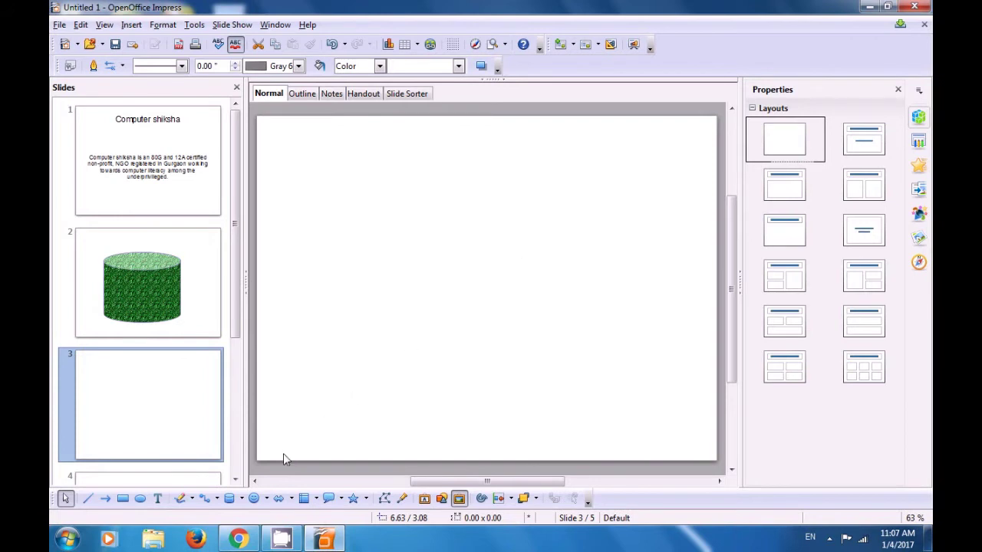
{"action": "left_click", "coordinate": [266, 498]}
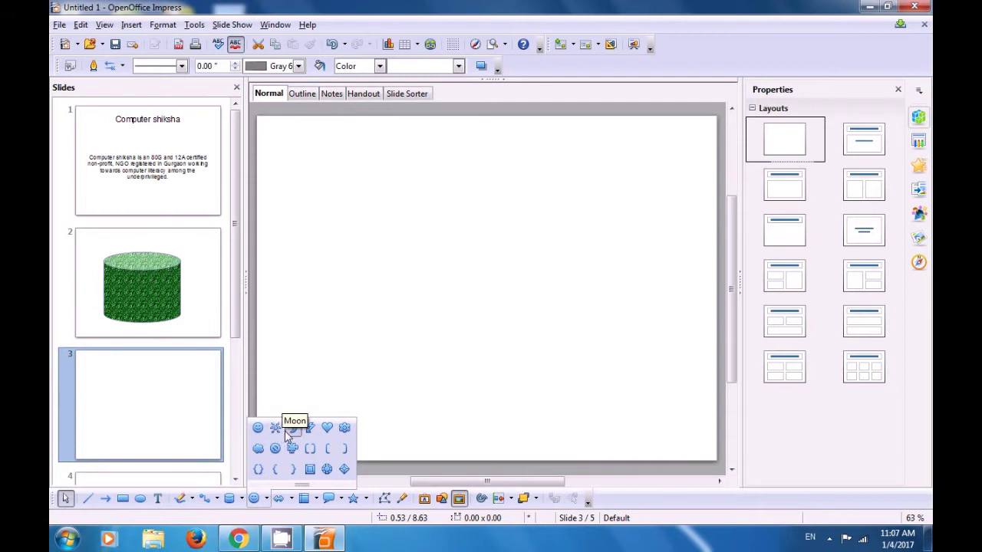
{"action": "left_click", "coordinate": [343, 470]}
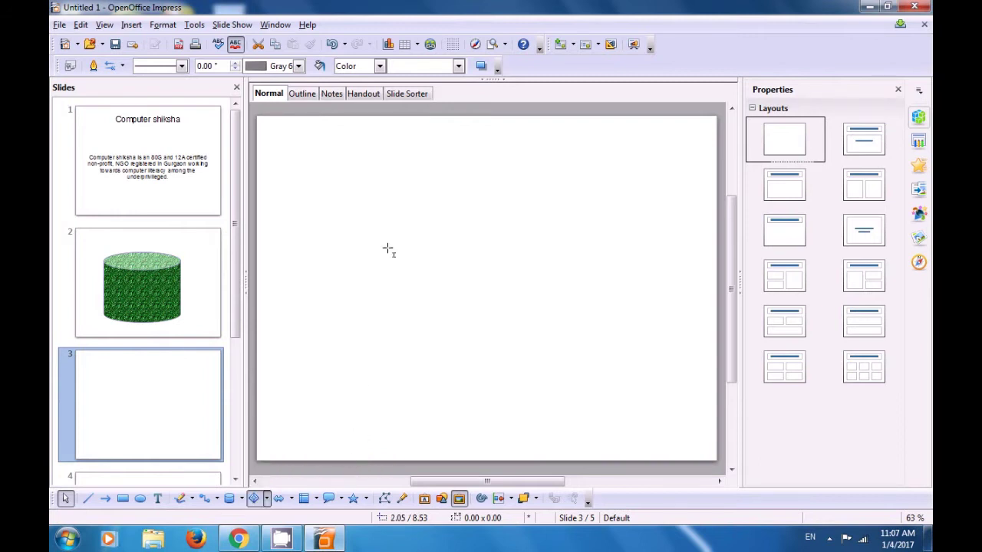
{"action": "left_click_drag", "start_coordinate": [381, 195], "coordinate": [577, 371]}
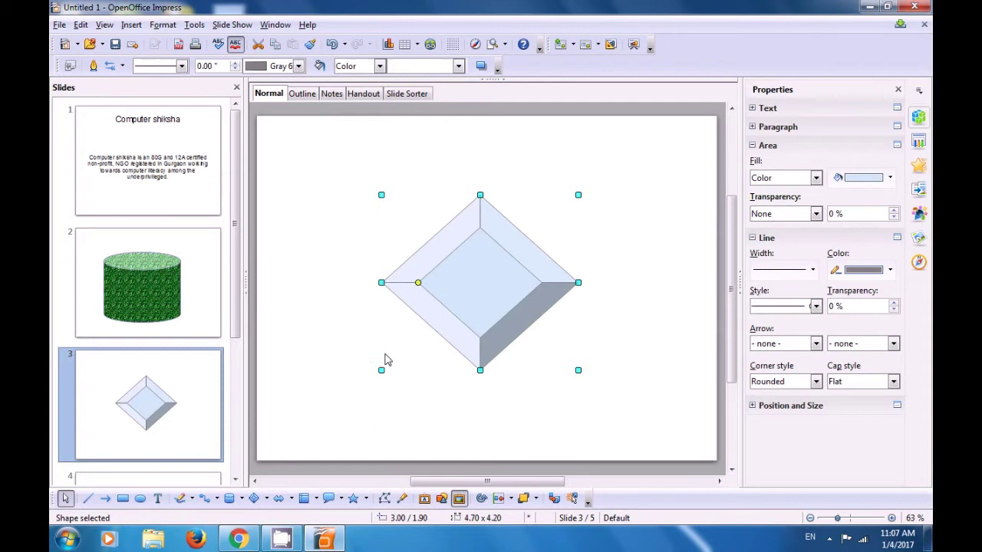
Give the diamond an Ultrafine Dotted (var) outline, 0.04" wide, coloured Black.
{"action": "left_click", "coordinate": [182, 66]}
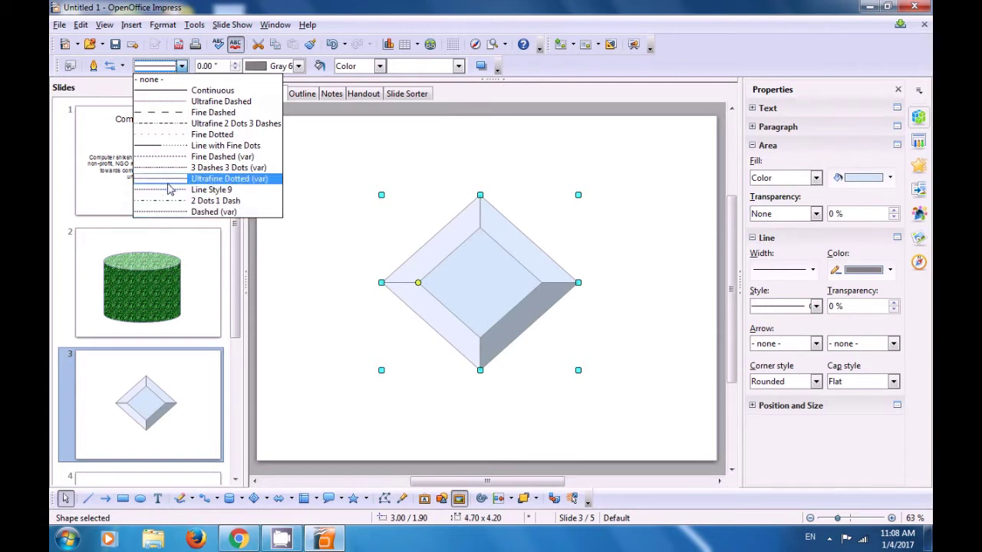
{"action": "left_click", "coordinate": [169, 184]}
{"action": "mouse_move", "coordinate": [169, 188]}
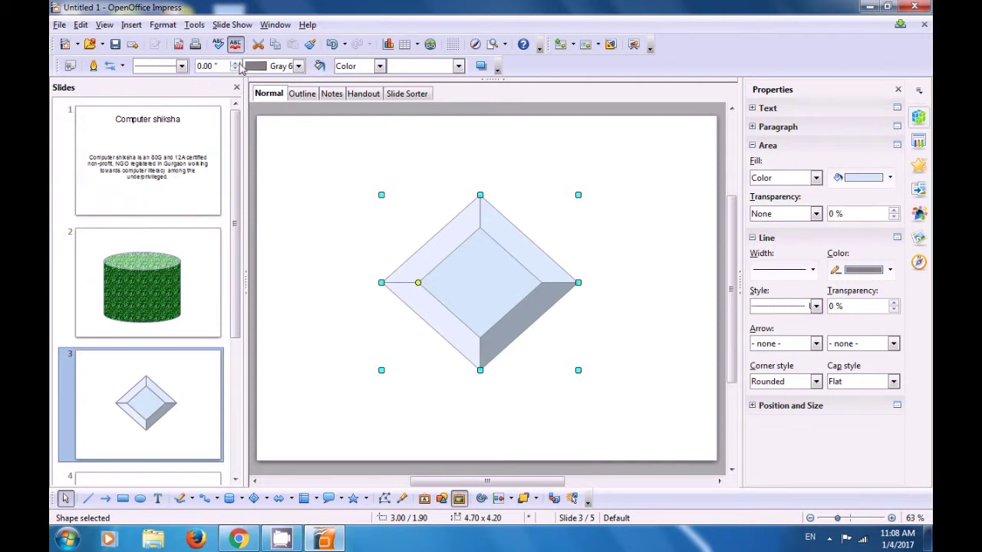
{"action": "left_click", "coordinate": [237, 63]}
{"action": "left_click", "coordinate": [237, 64]}
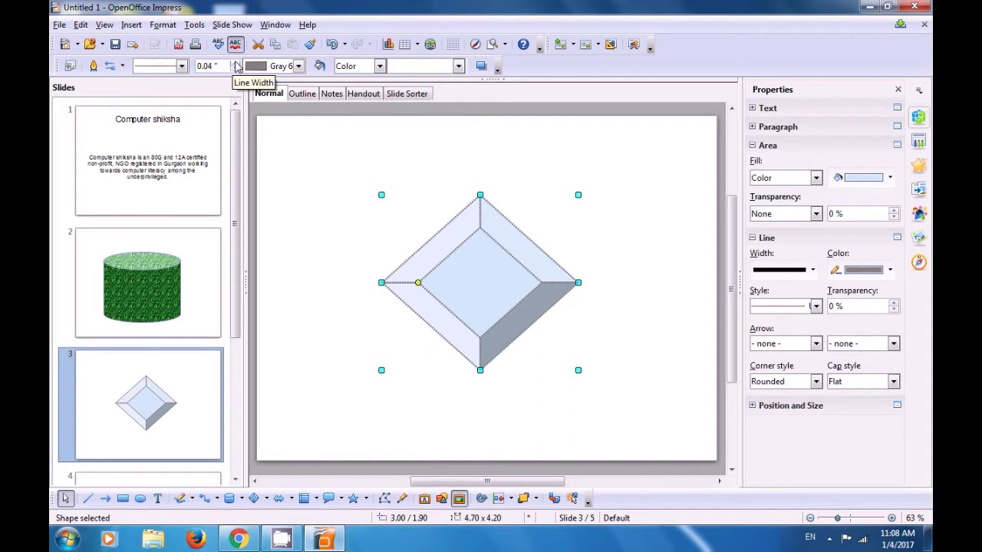
{"action": "left_click", "coordinate": [298, 67]}
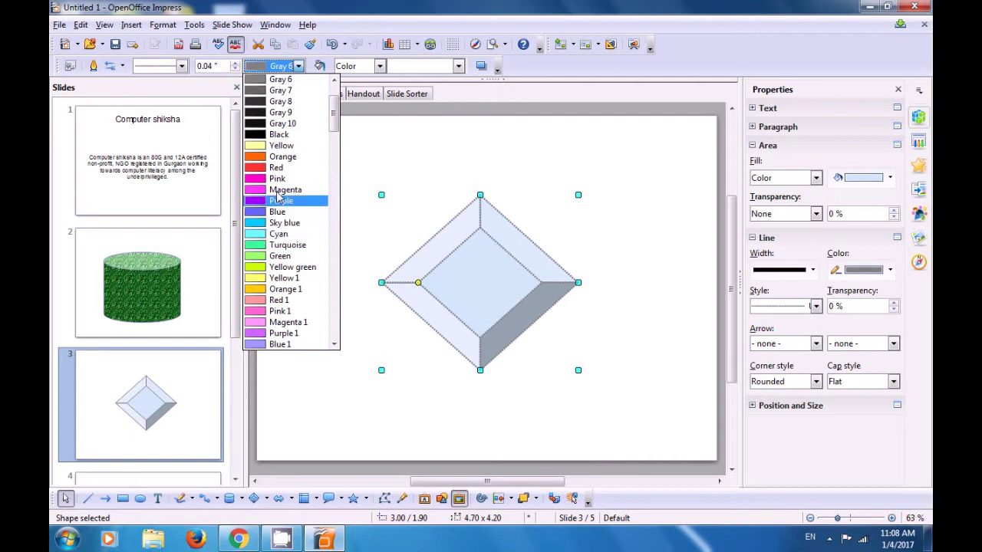
{"action": "left_click", "coordinate": [281, 135]}
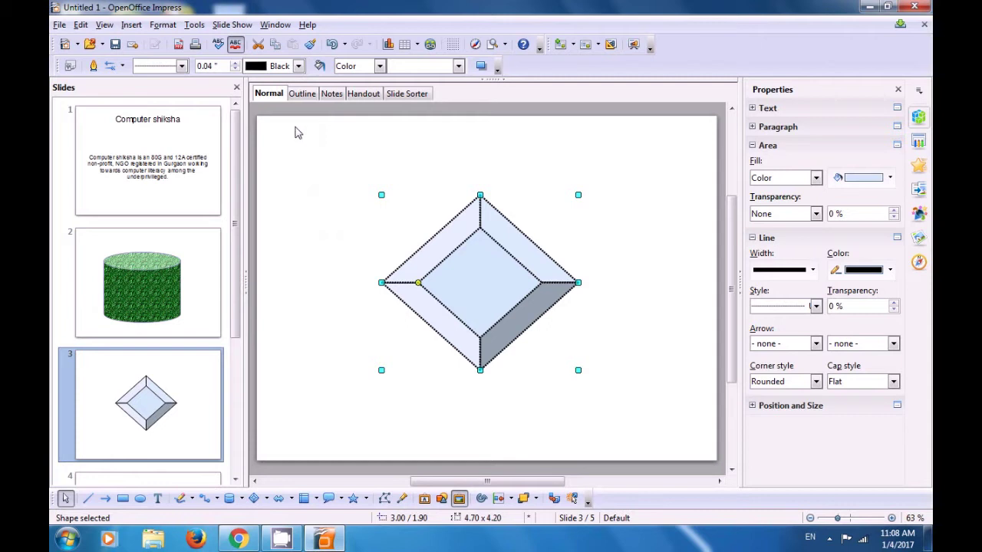
{"action": "left_click", "coordinate": [378, 65]}
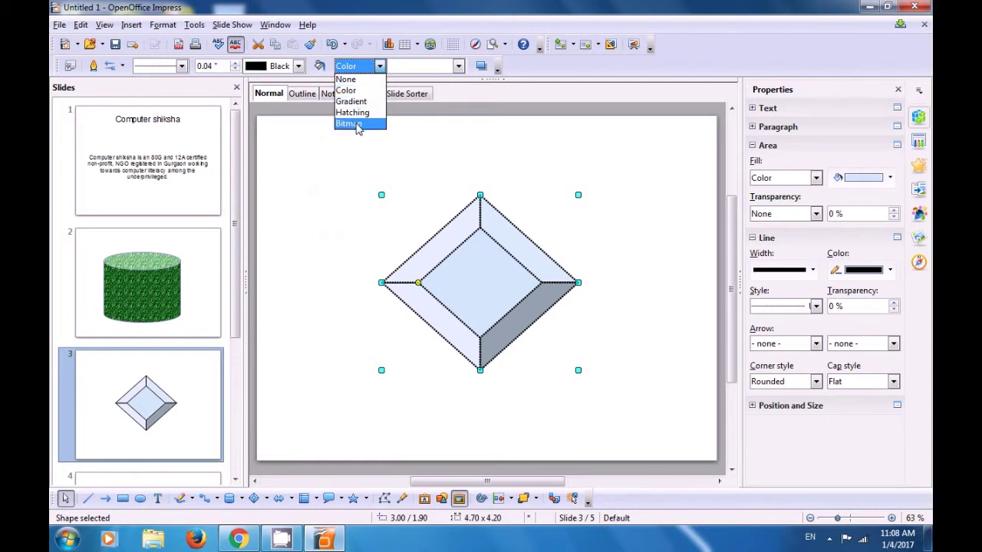
Fill the diamond with the Night gradient and move on to blank slide 4.
{"action": "left_click", "coordinate": [356, 124]}
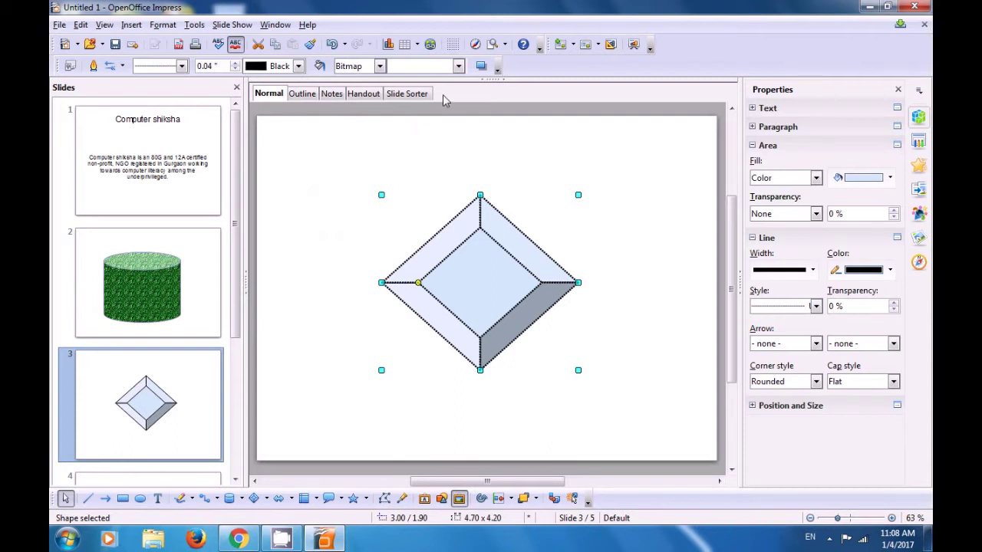
{"action": "left_click", "coordinate": [458, 66]}
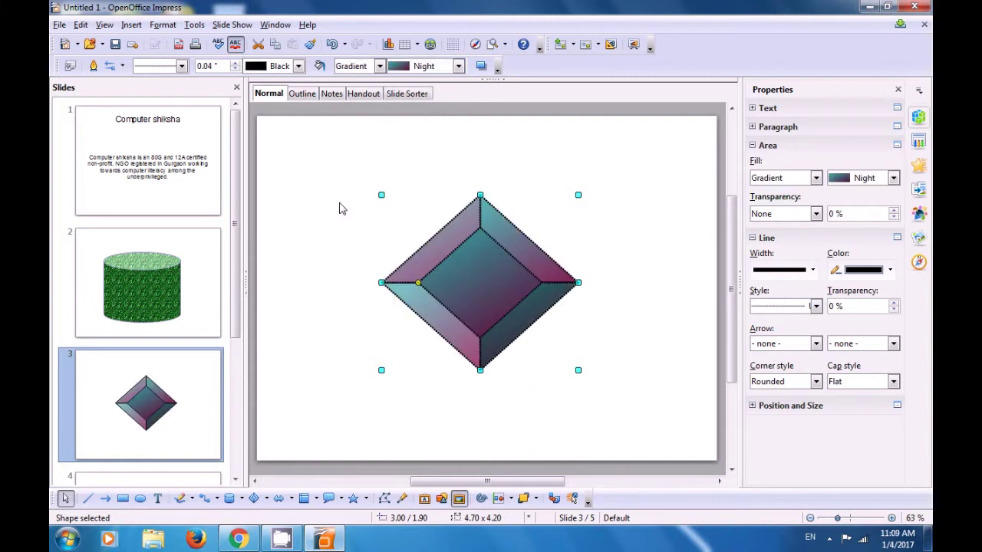
{"action": "key", "text": "Page_Down"}
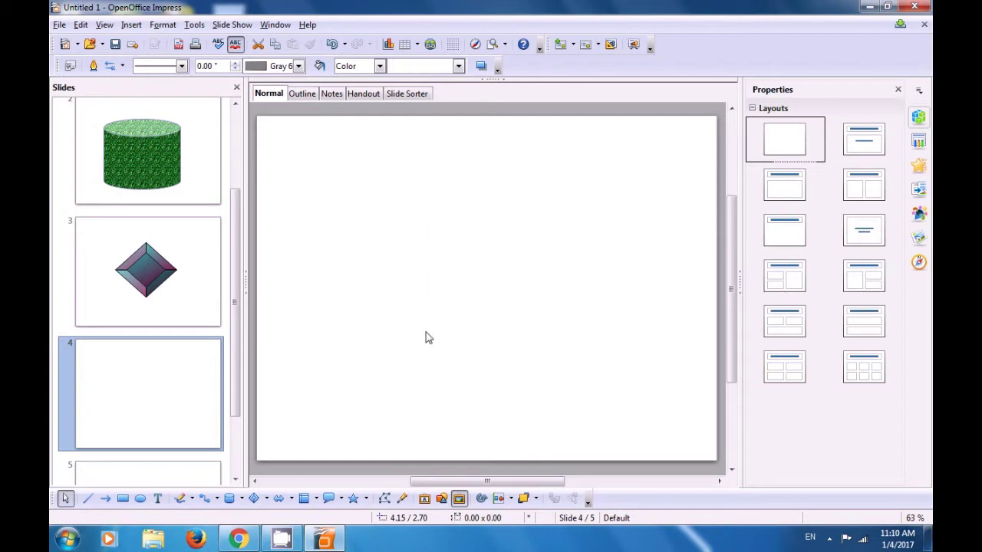
Insert a copy of the Icon-Network02 globe from the Gallery's Symbols theme onto slide 4.
{"action": "left_click", "coordinate": [459, 500]}
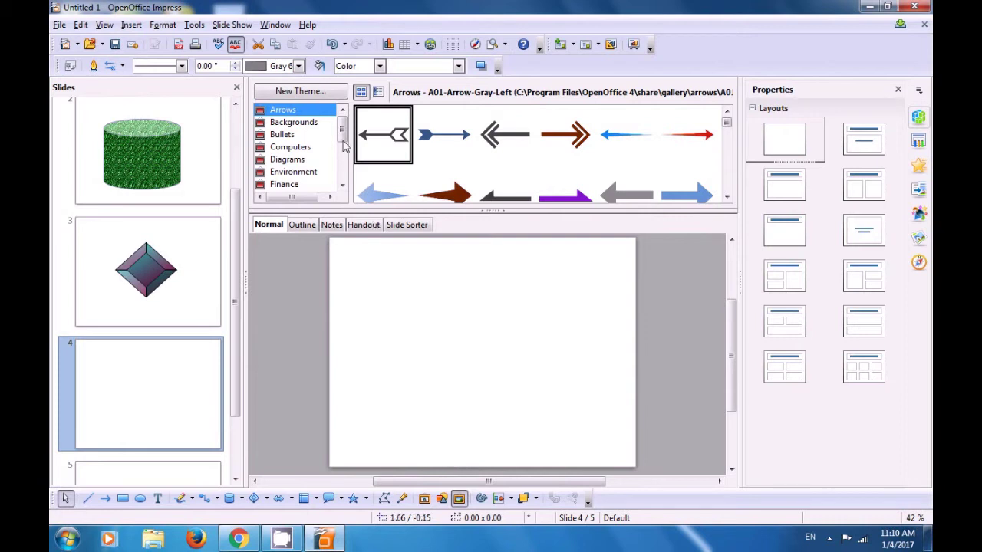
{"action": "left_click_drag", "start_coordinate": [342, 141], "coordinate": [342, 175]}
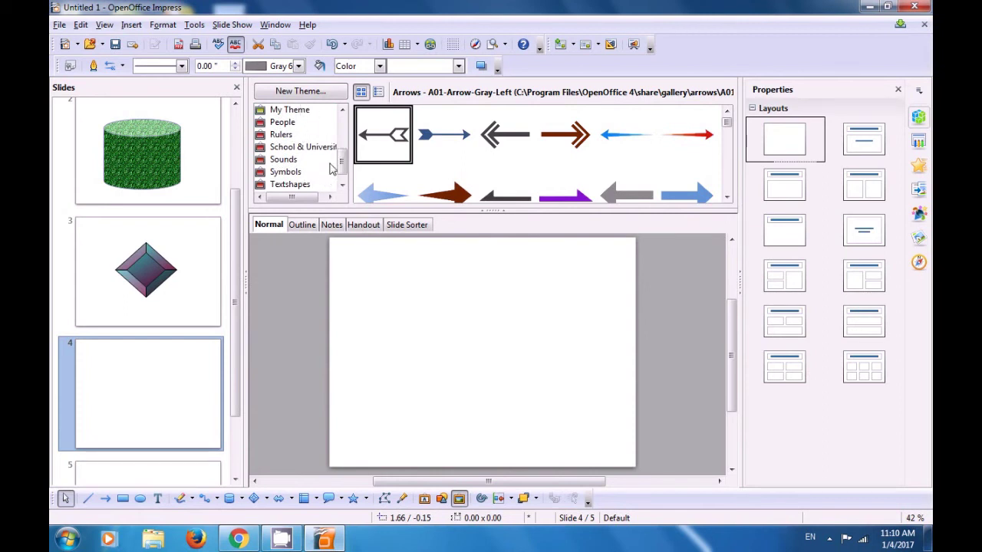
{"action": "left_click_drag", "start_coordinate": [342, 161], "coordinate": [345, 177]}
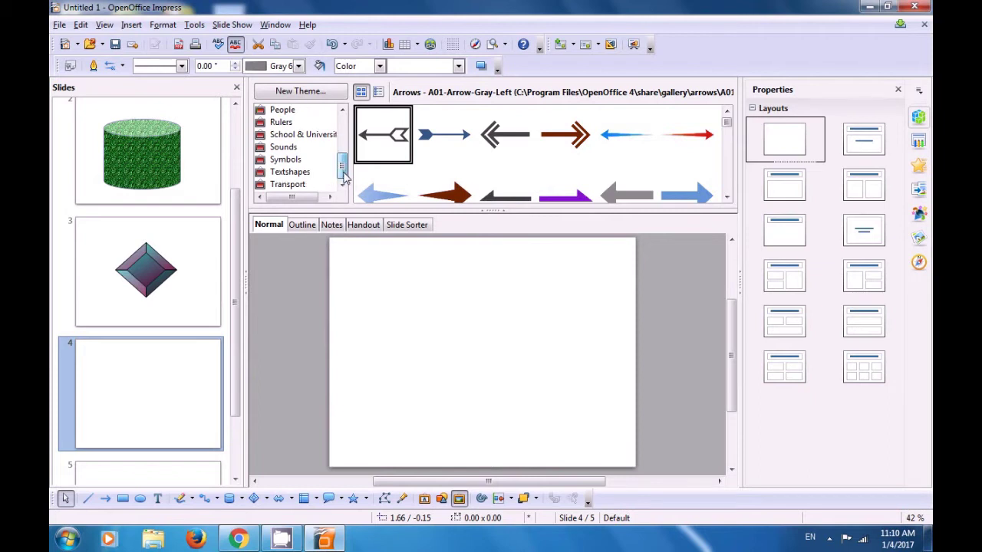
{"action": "left_click", "coordinate": [297, 174]}
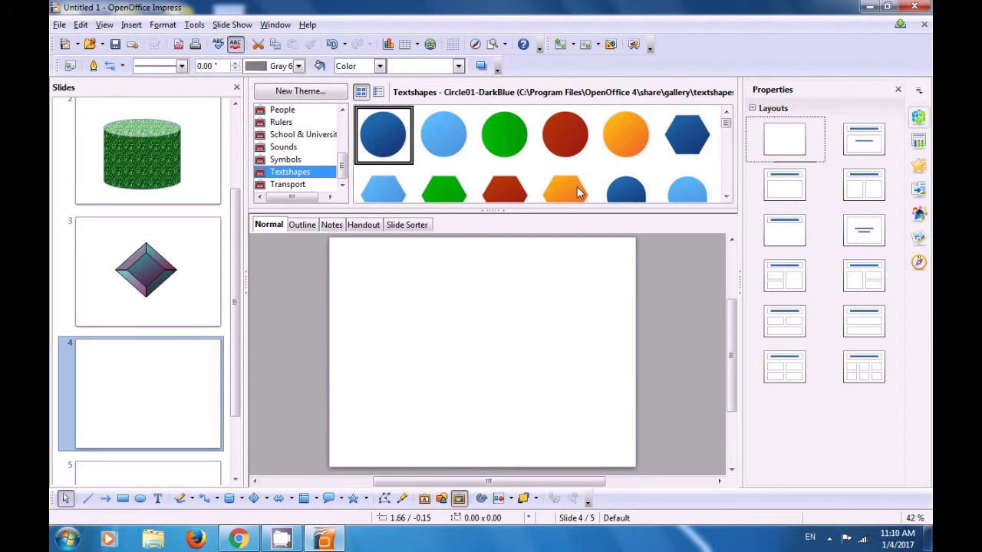
{"action": "key", "text": "Up"}
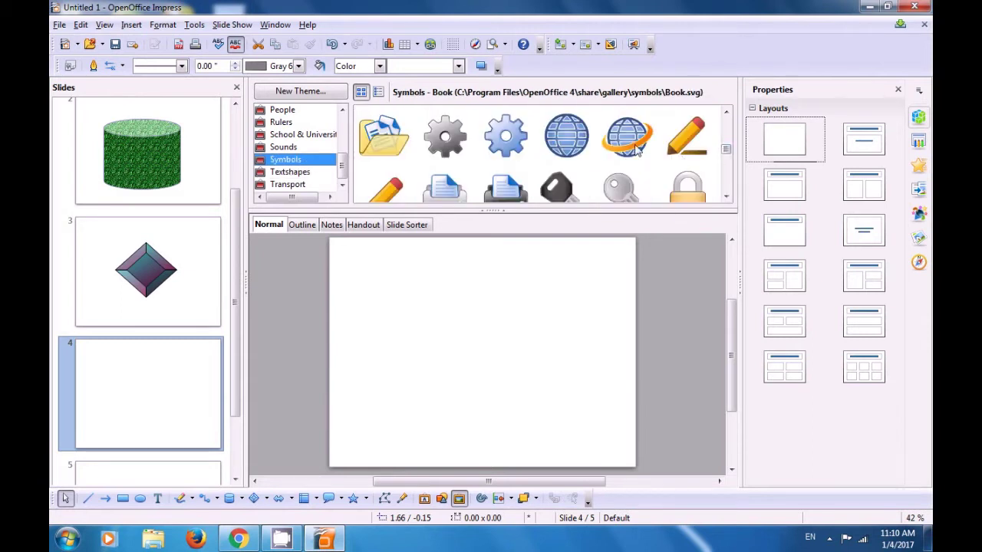
{"action": "left_click", "coordinate": [632, 146]}
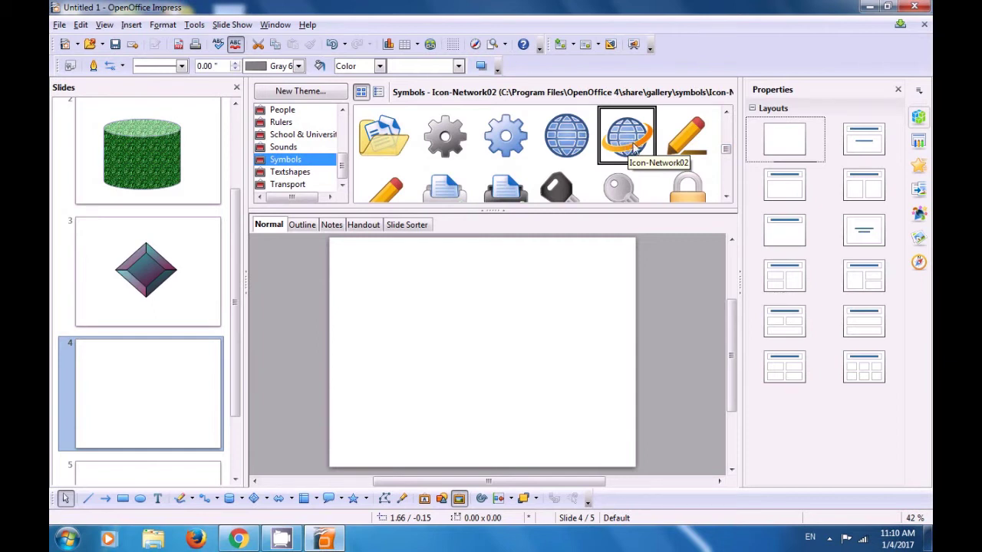
{"action": "right_click", "coordinate": [631, 148]}
{"action": "mouse_move", "coordinate": [644, 156]}
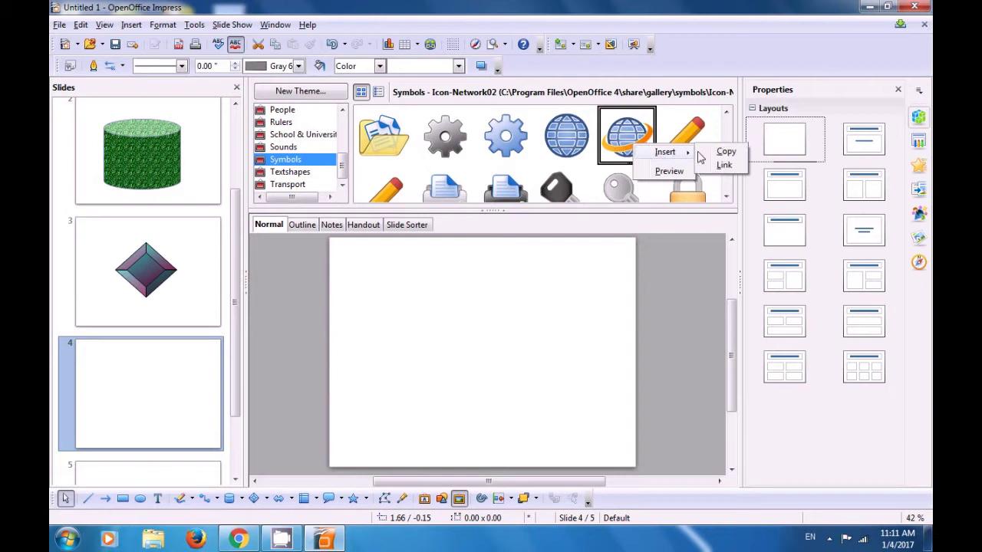
{"action": "left_click", "coordinate": [724, 154]}
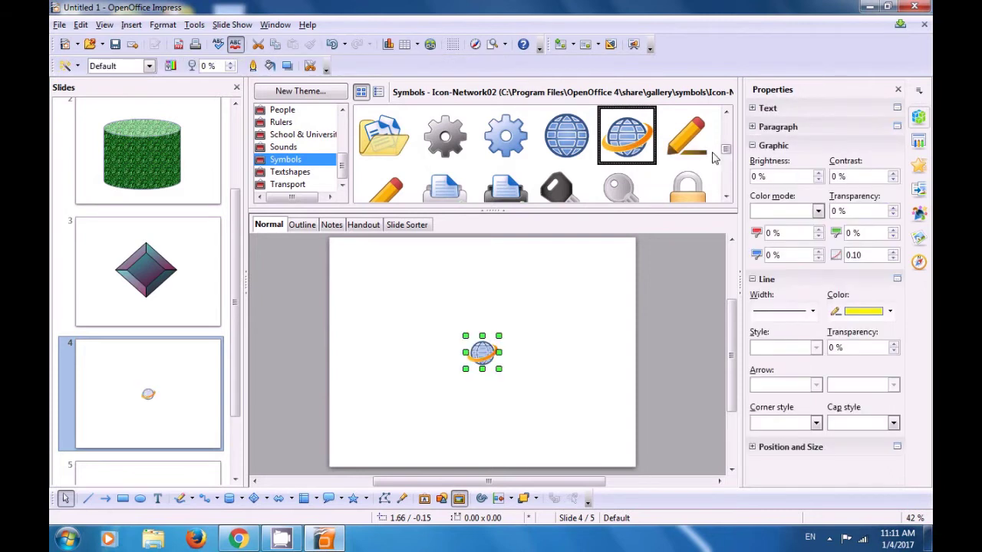
Close the Gallery, enlarge the globe to 3.68 by 3.46, and centre it on slide 4.
{"action": "left_click", "coordinate": [496, 212]}
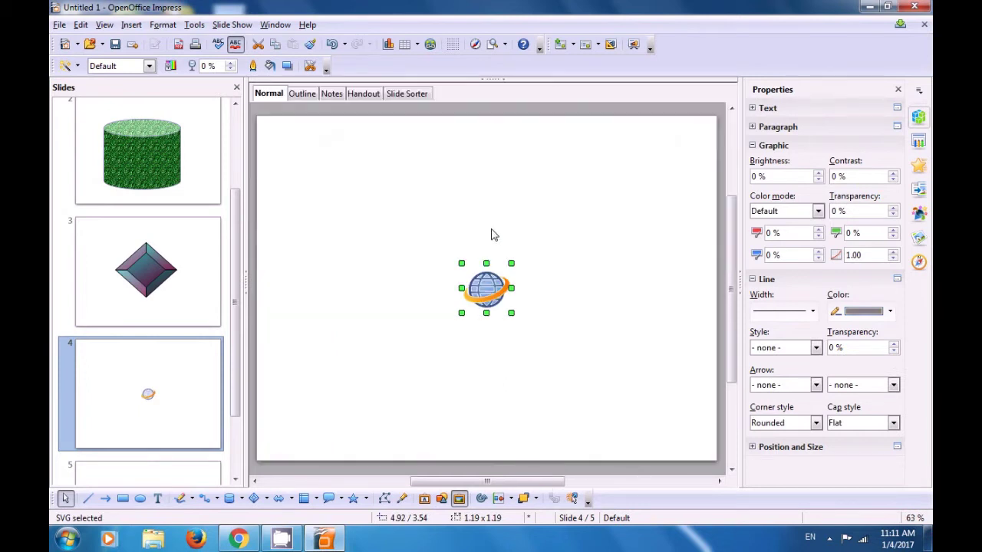
{"action": "left_click", "coordinate": [558, 240]}
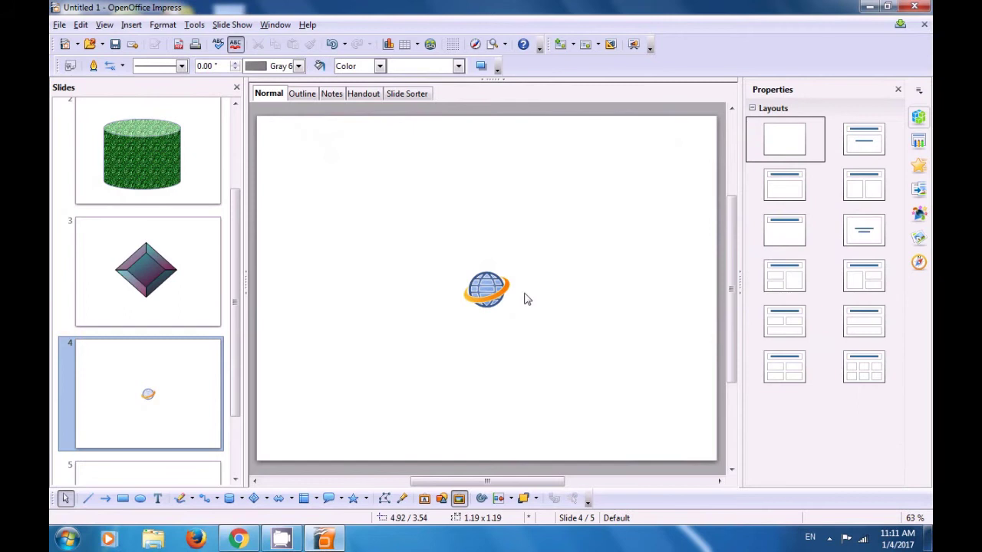
{"action": "left_click", "coordinate": [487, 294]}
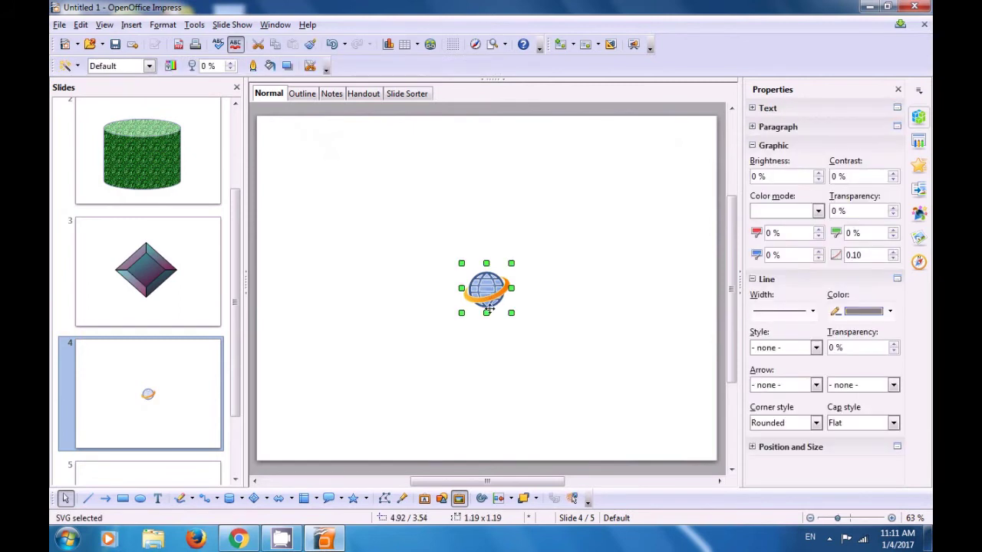
{"action": "left_click_drag", "start_coordinate": [511, 314], "coordinate": [615, 402]}
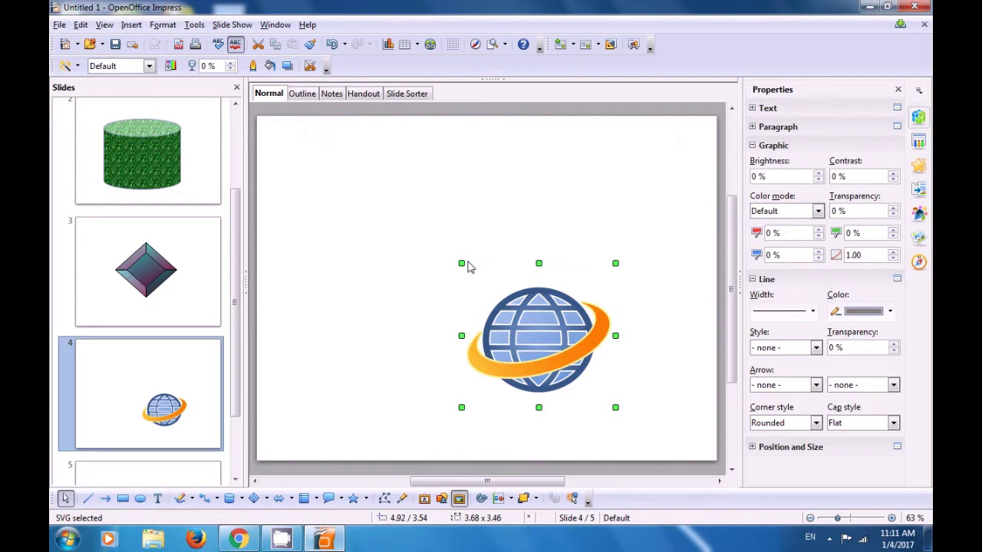
{"action": "left_click_drag", "start_coordinate": [461, 263], "coordinate": [381, 212]}
{"action": "left_click_drag", "start_coordinate": [502, 323], "coordinate": [485, 303]}
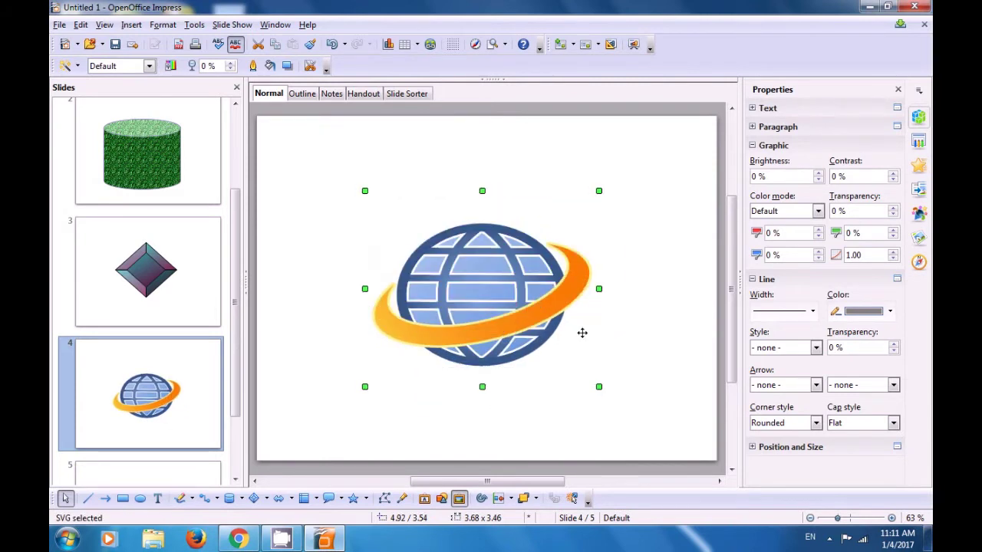
{"action": "left_click", "coordinate": [658, 333]}
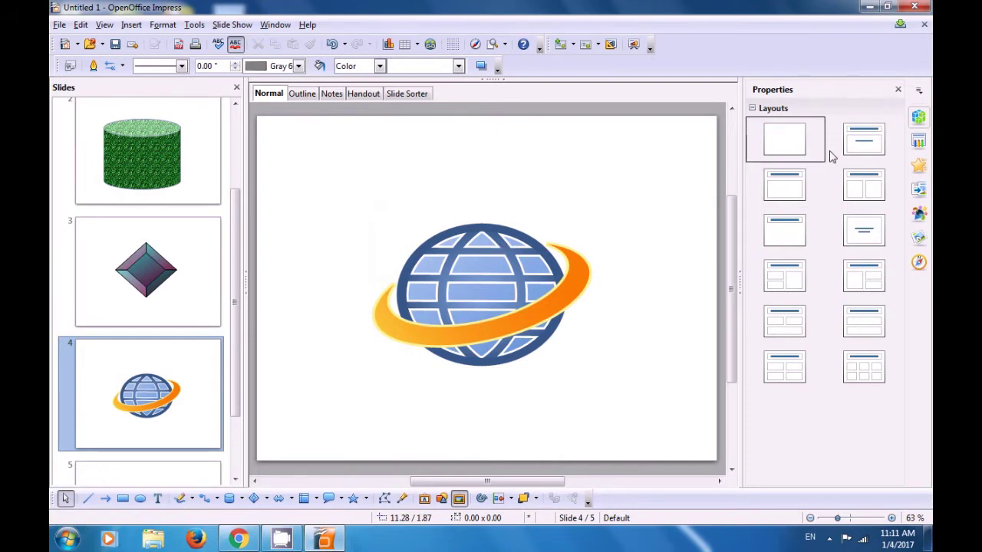
Apply the dark blue gradient master page to slide 4 only via Apply to Selected Slides.
{"action": "left_click", "coordinate": [919, 144]}
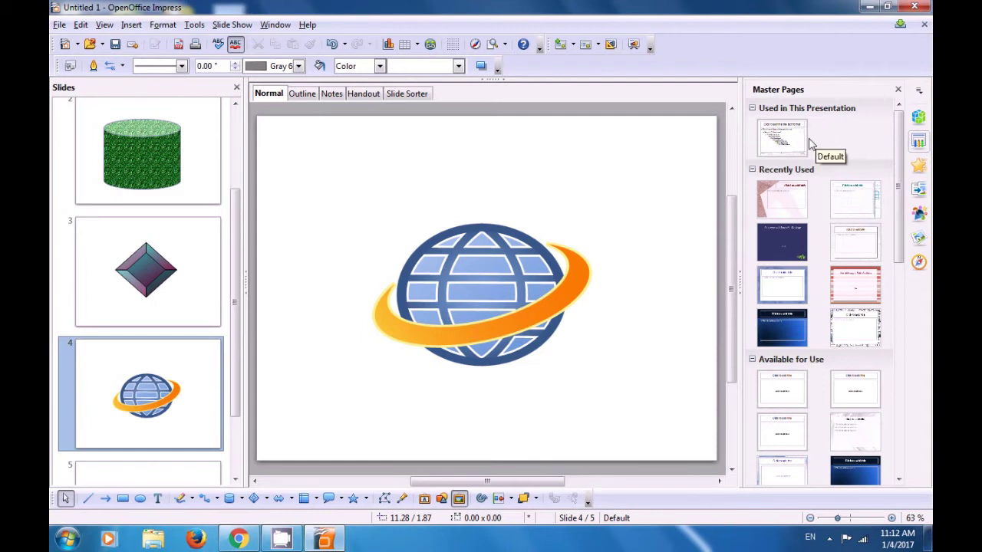
{"action": "left_click_drag", "start_coordinate": [902, 153], "coordinate": [927, 262]}
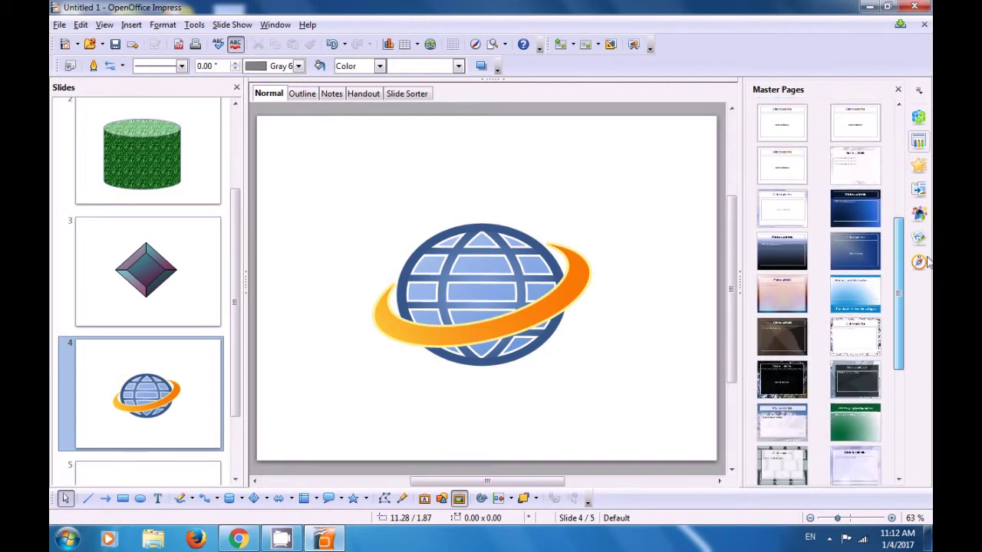
{"action": "right_click", "coordinate": [843, 372]}
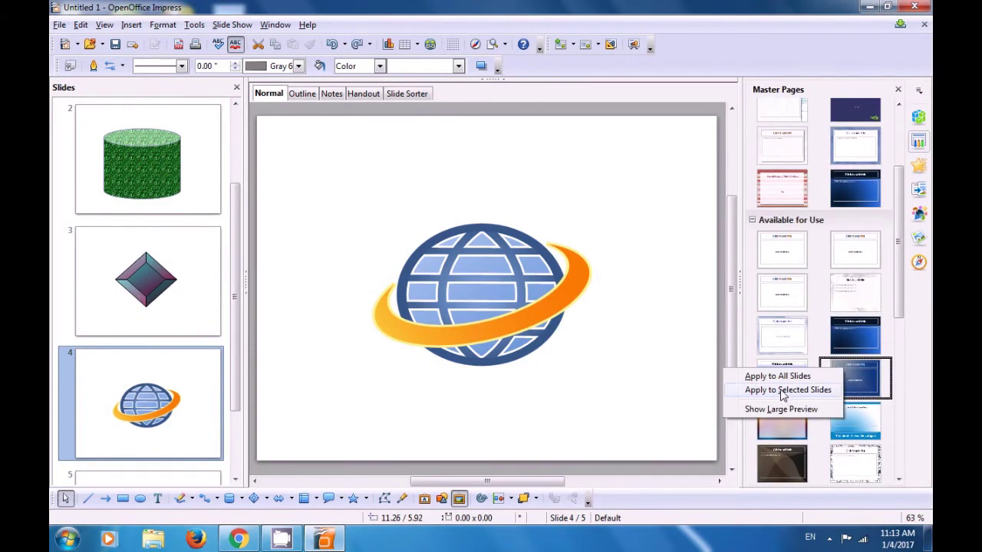
{"action": "left_click", "coordinate": [782, 391]}
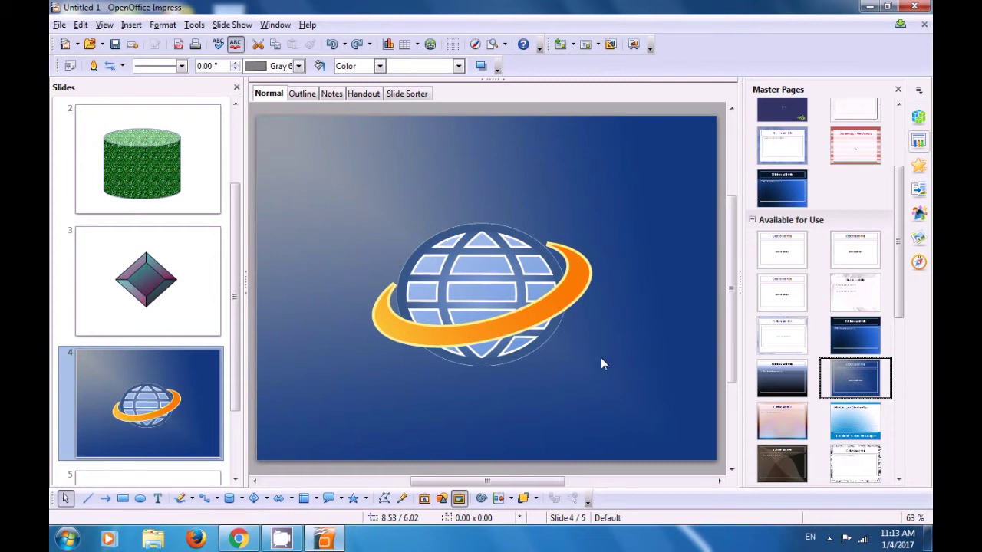
{"action": "scroll", "coordinate": [453, 266], "scroll_direction": "down", "scroll_amount": 3}
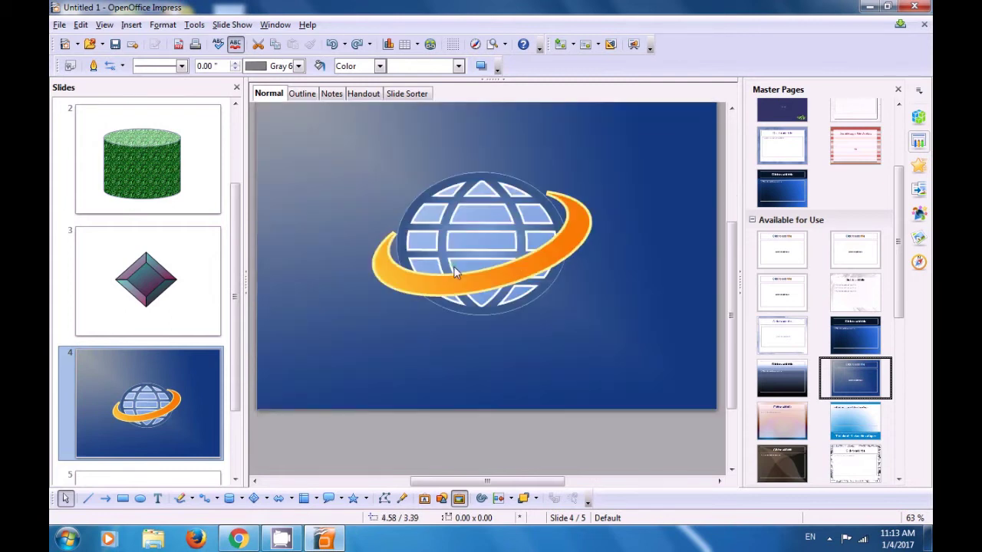
{"action": "scroll", "coordinate": [455, 272], "scroll_direction": "up", "scroll_amount": 4}
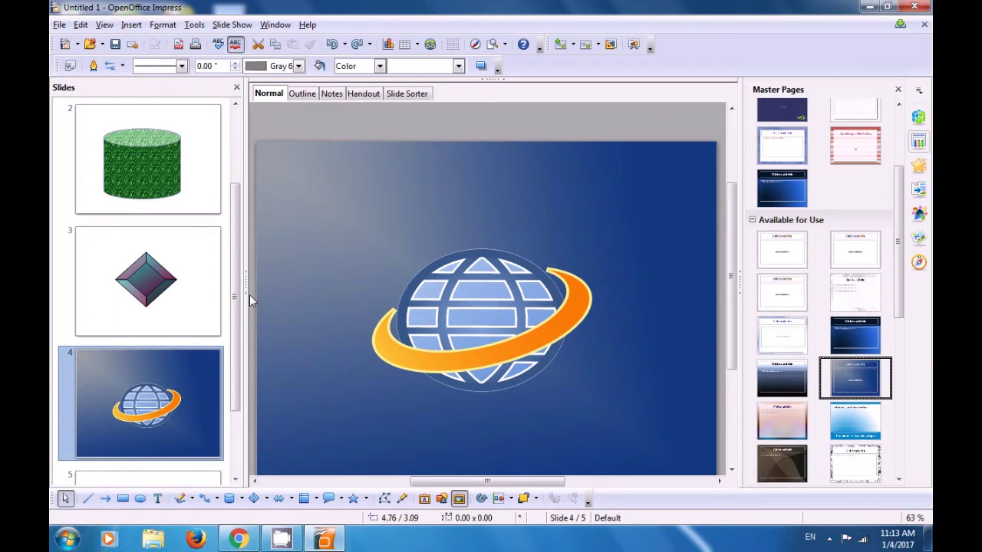
{"action": "left_click_drag", "start_coordinate": [237, 304], "coordinate": [242, 370]}
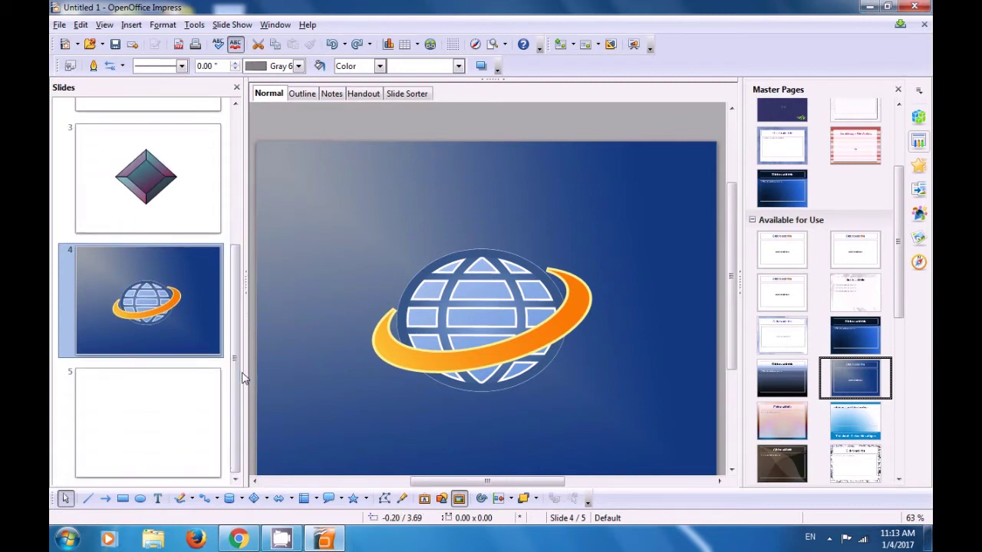
On slide 5, insert the purple 3-D style from the Fontwork Gallery.
{"action": "left_click", "coordinate": [183, 408]}
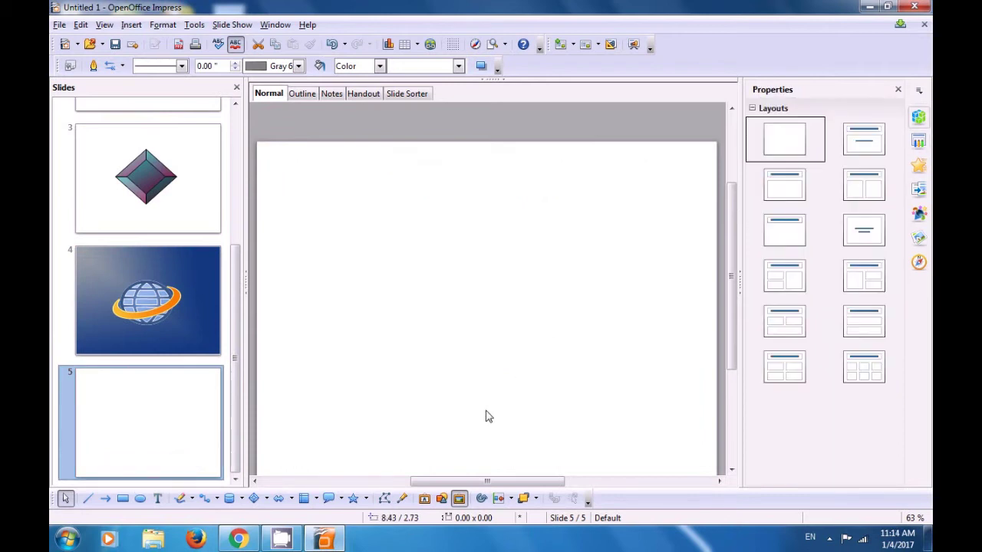
{"action": "left_click", "coordinate": [424, 499]}
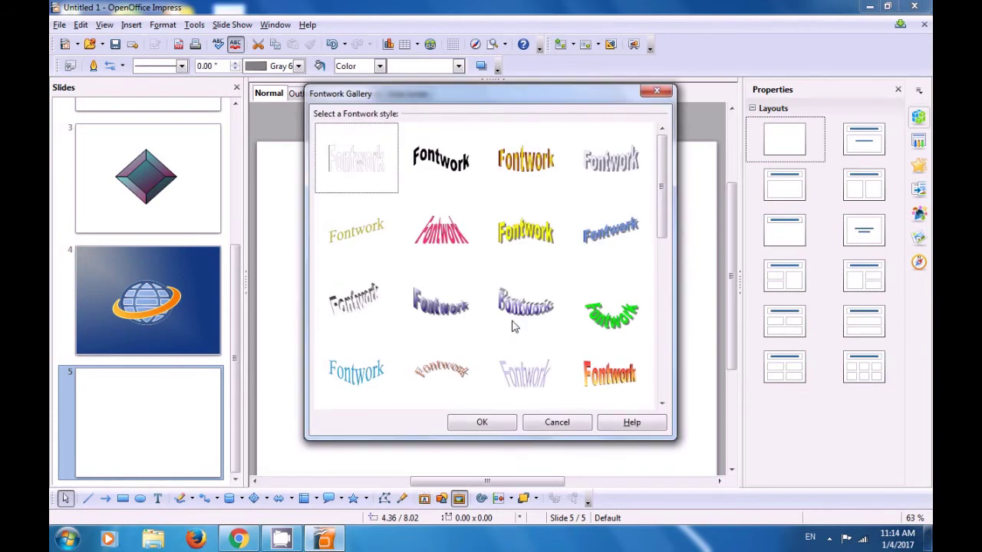
{"action": "left_click_drag", "start_coordinate": [661, 234], "coordinate": [657, 261]}
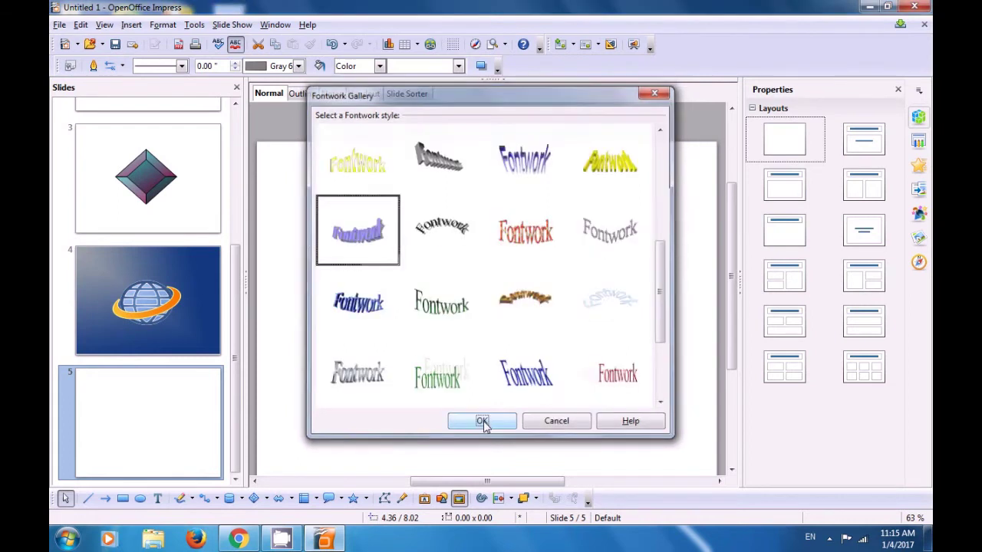
{"action": "left_click", "coordinate": [483, 421]}
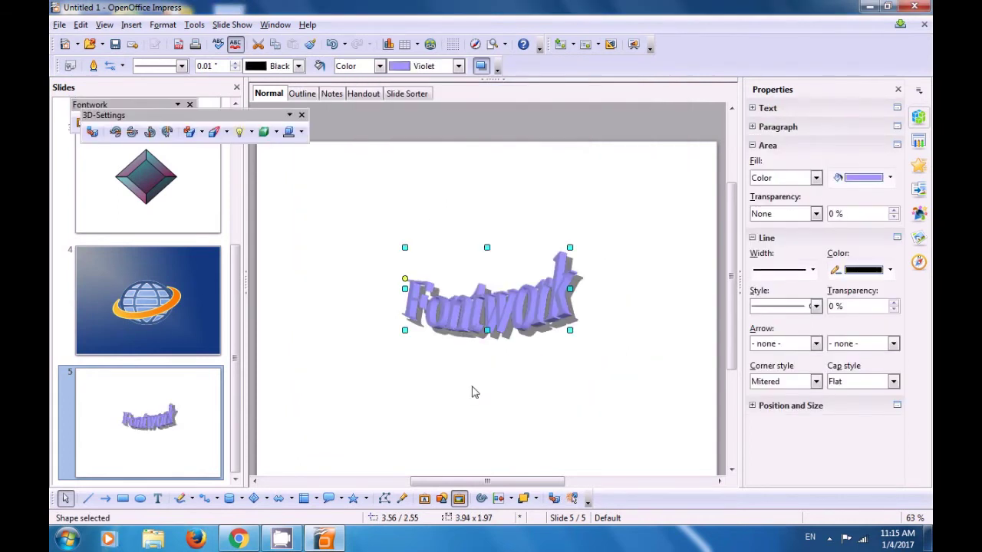
Replace the placeholder 'Fontwork' on slide 5's purple 3-D Fontwork with 'computer shiksha'.
{"action": "left_click", "coordinate": [430, 386]}
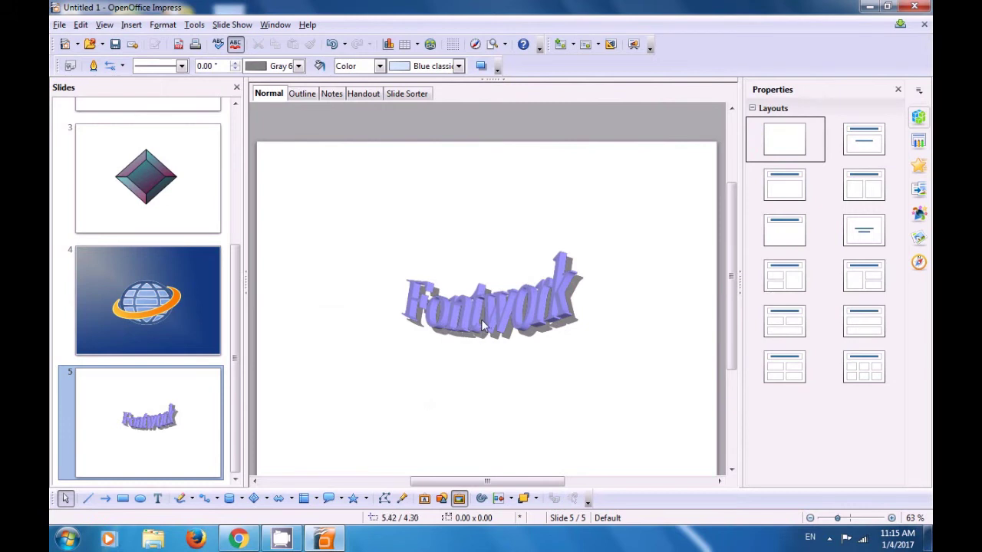
{"action": "left_click", "coordinate": [474, 309]}
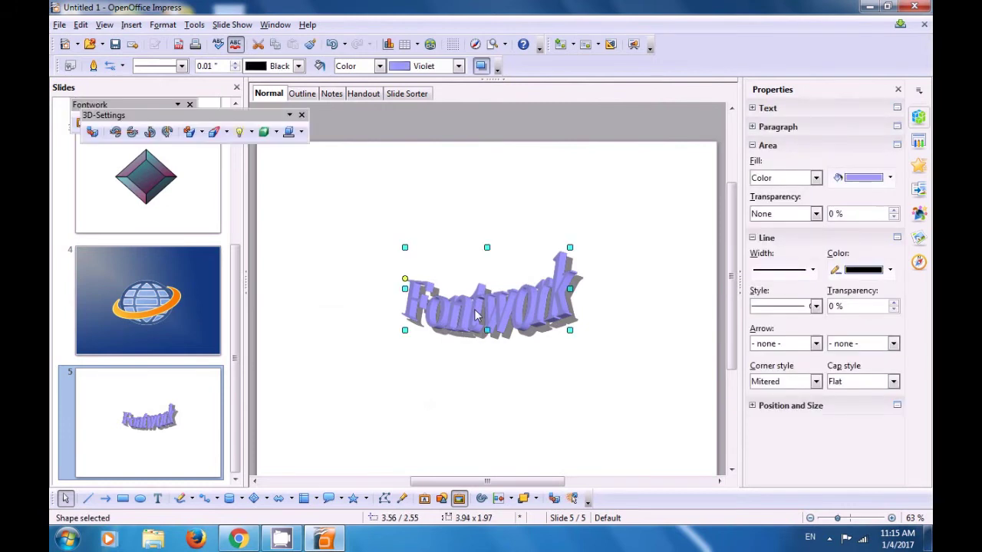
{"action": "double_click", "coordinate": [473, 309]}
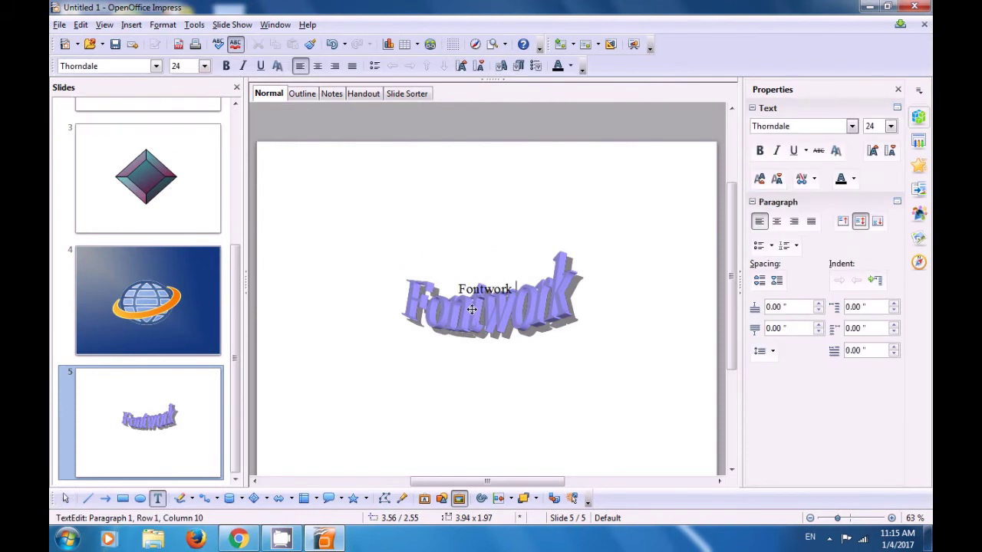
{"action": "key", "text": "BackSpace"}
{"action": "key", "text": "BackSpace"}
{"action": "key", "text": "BackSpace"}
{"action": "key", "text": "BackSpace"}
{"action": "key", "text": "BackSpace"}
{"action": "key", "text": "BackSpace"}
{"action": "key", "text": "BackSpace"}
{"action": "key", "text": "BackSpace"}
{"action": "type", "text": "computer"}
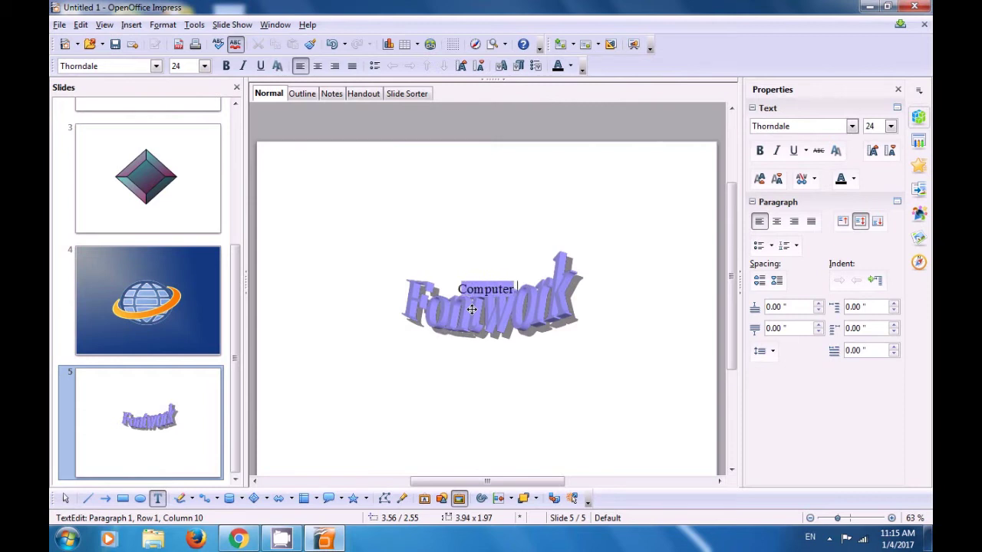
{"action": "type", "text": " shiksha"}
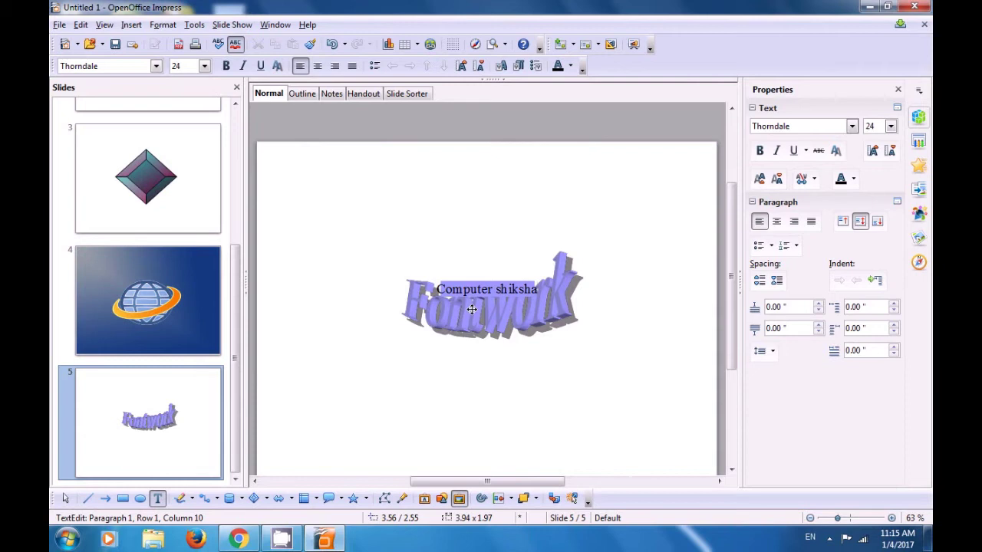
{"action": "left_click", "coordinate": [408, 381]}
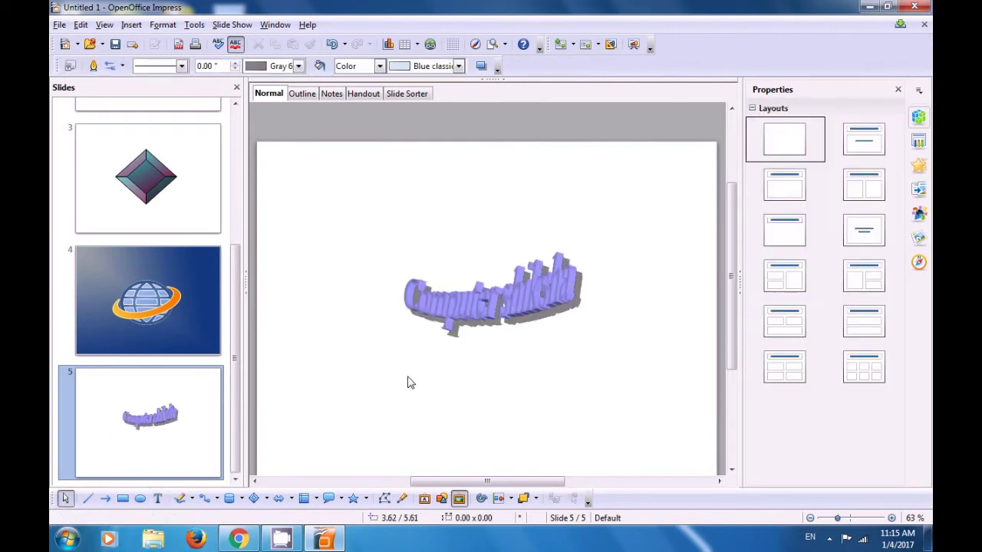
Resize the 'Computer shiksha' Fontwork from both corners to 7.20 by 5.10, sitting higher on slide 5.
{"action": "left_click", "coordinate": [451, 307]}
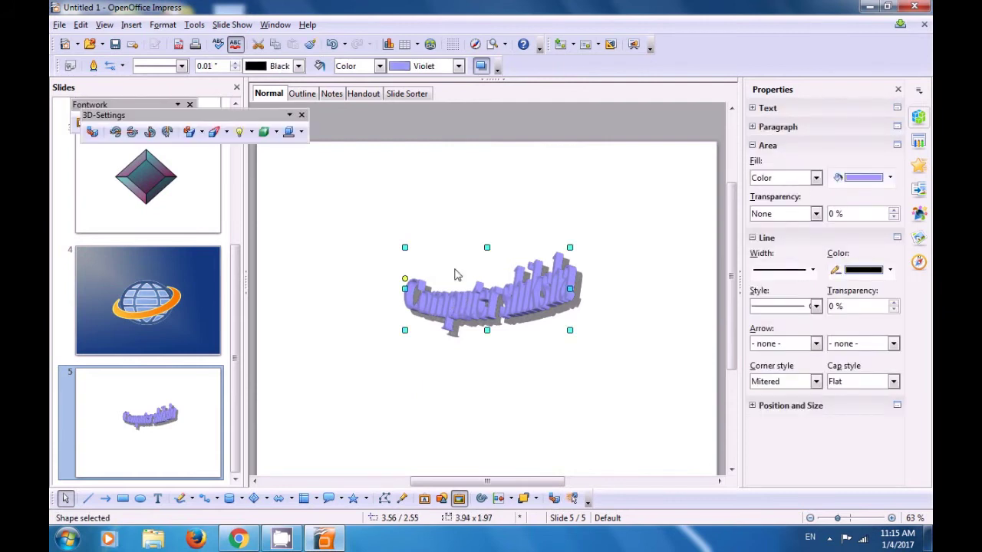
{"action": "left_click_drag", "start_coordinate": [405, 247], "coordinate": [337, 199]}
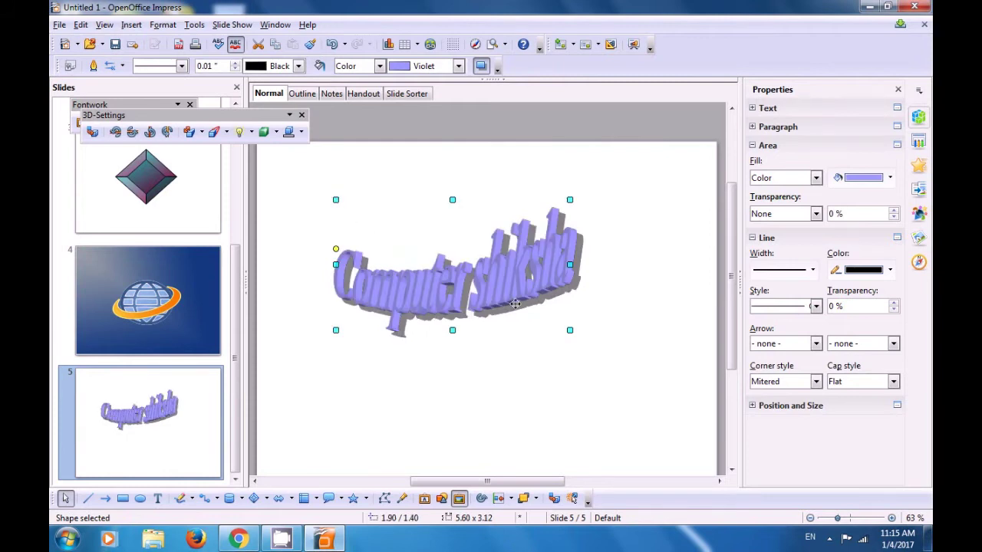
{"action": "left_click_drag", "start_coordinate": [568, 330], "coordinate": [626, 404]}
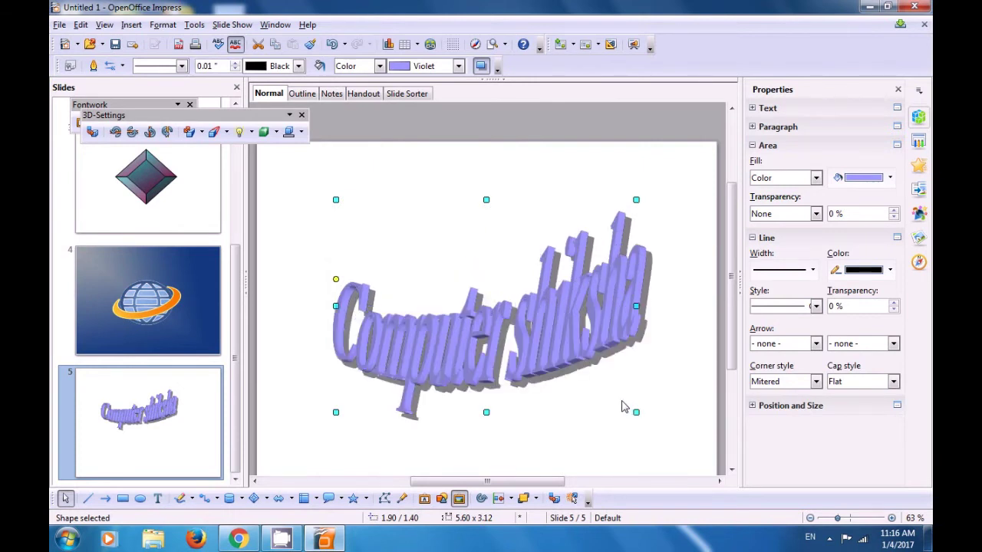
{"action": "left_click_drag", "start_coordinate": [504, 342], "coordinate": [482, 292]}
{"action": "left_click", "coordinate": [485, 325]}
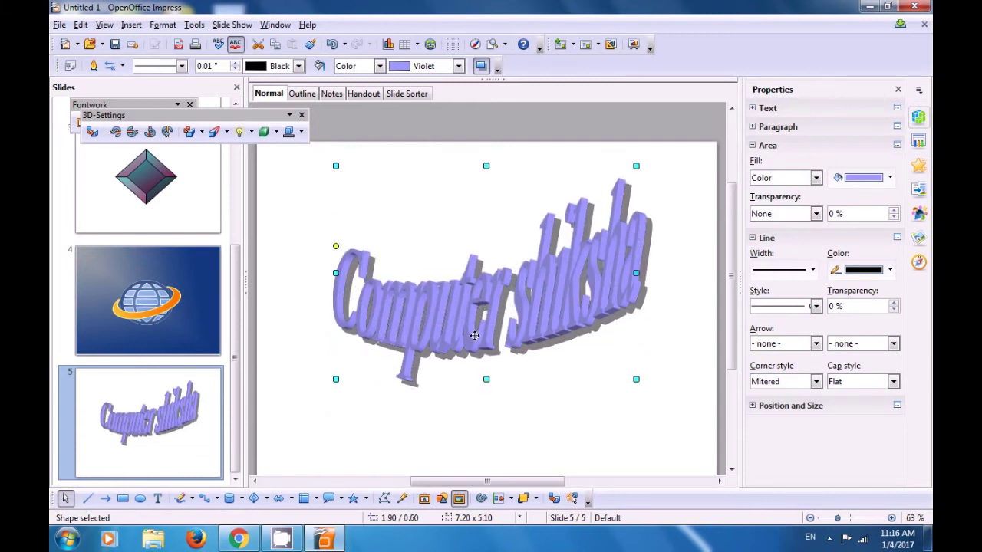
{"action": "left_click", "coordinate": [569, 408]}
{"action": "left_click_drag", "start_coordinate": [732, 334], "coordinate": [734, 350]}
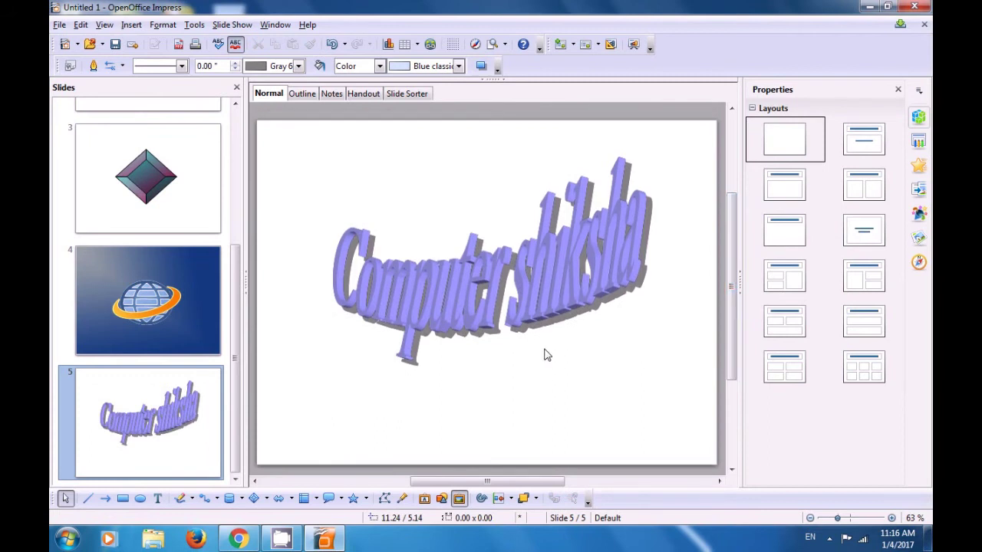
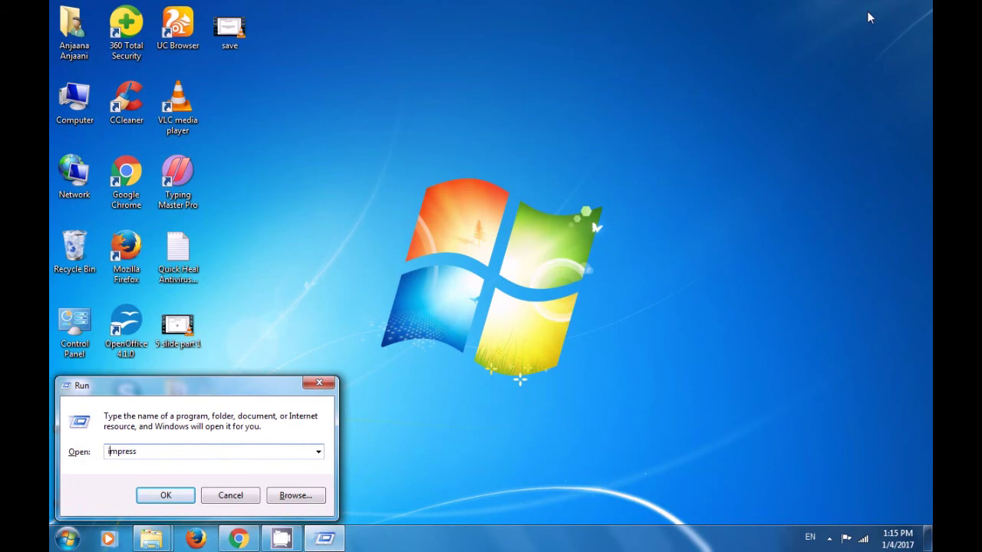
Launch simpress from the Run box and create an empty presentation in the wizard.
{"action": "type", "text": "s"}
{"action": "key", "text": "Return"}
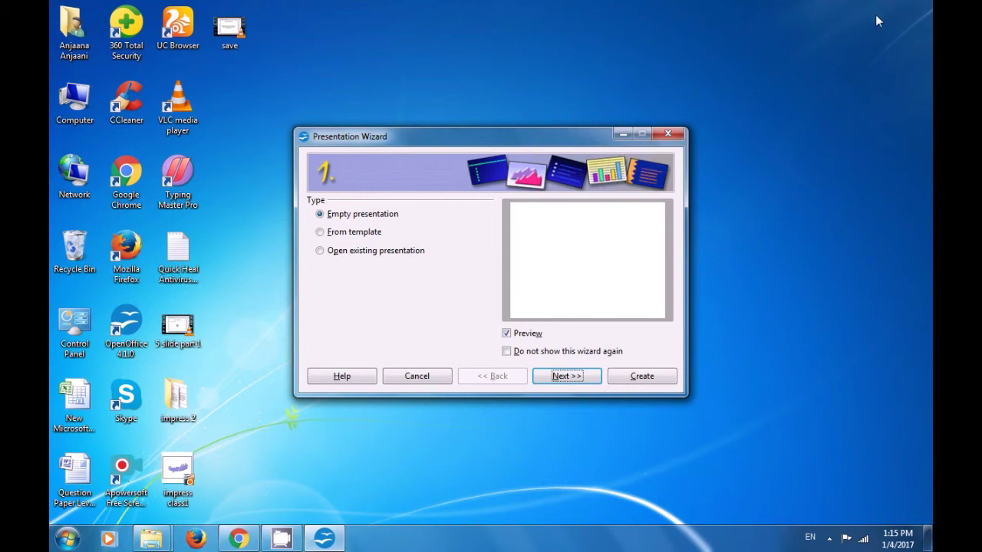
{"action": "left_click", "coordinate": [653, 378]}
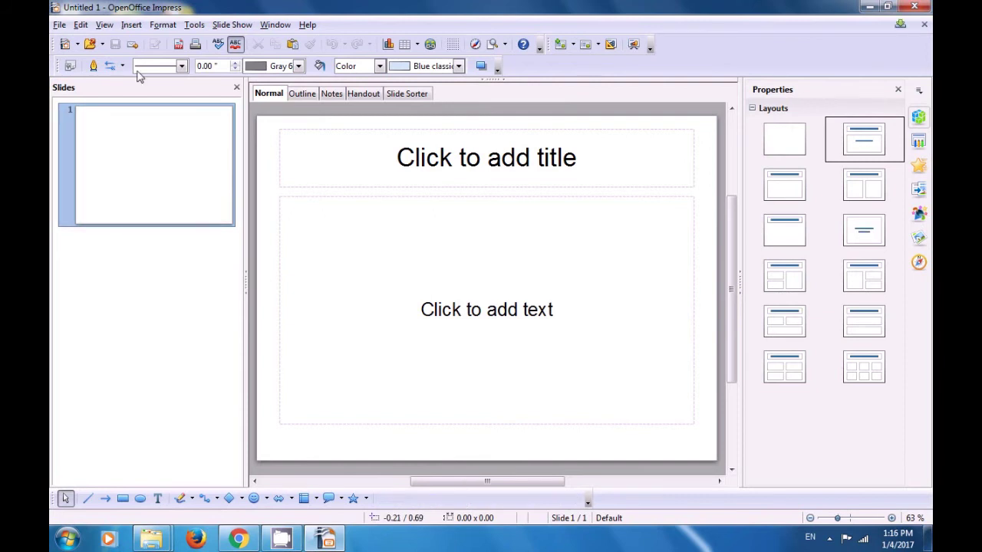
Open the presentation 'impress class1' from the Desktop folder.
{"action": "left_click", "coordinate": [89, 45]}
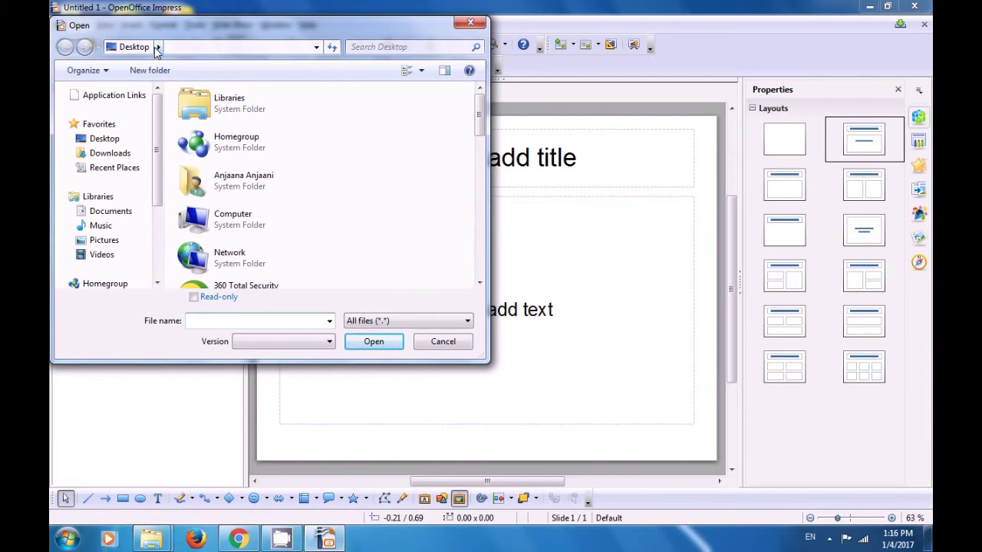
{"action": "left_click", "coordinate": [157, 48]}
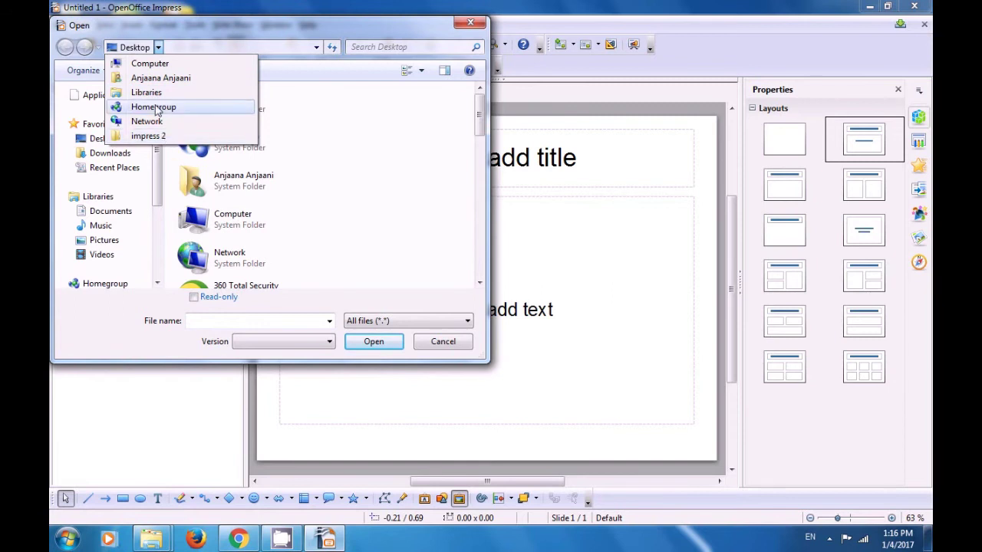
{"action": "left_click", "coordinate": [357, 129]}
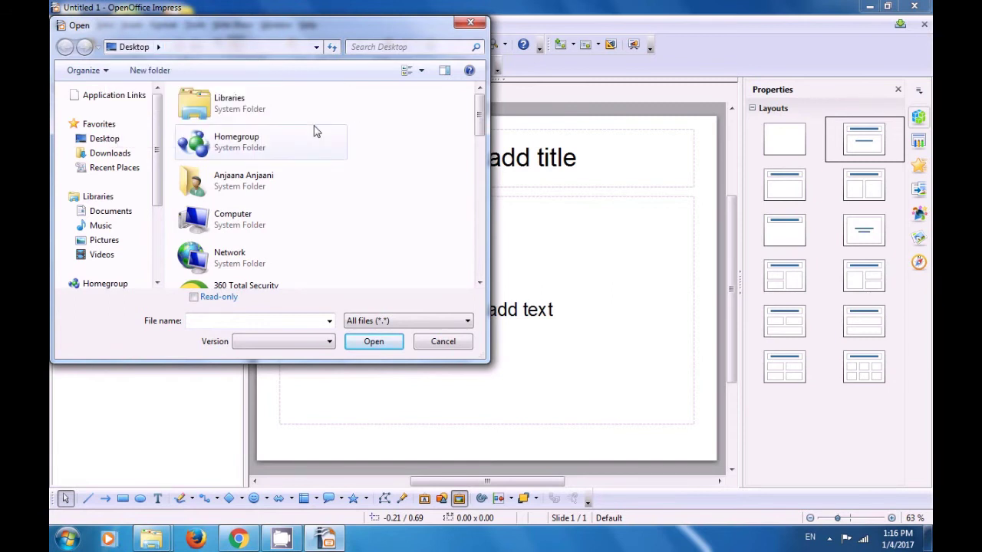
{"action": "left_click", "coordinate": [113, 142]}
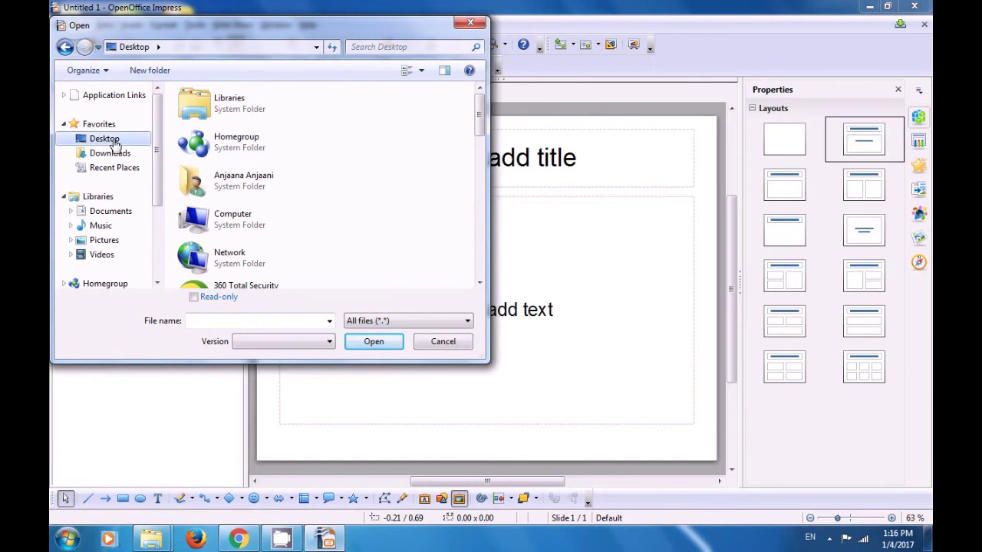
{"action": "scroll", "coordinate": [284, 138], "scroll_direction": "down", "scroll_amount": 5}
{"action": "left_click", "coordinate": [257, 187]}
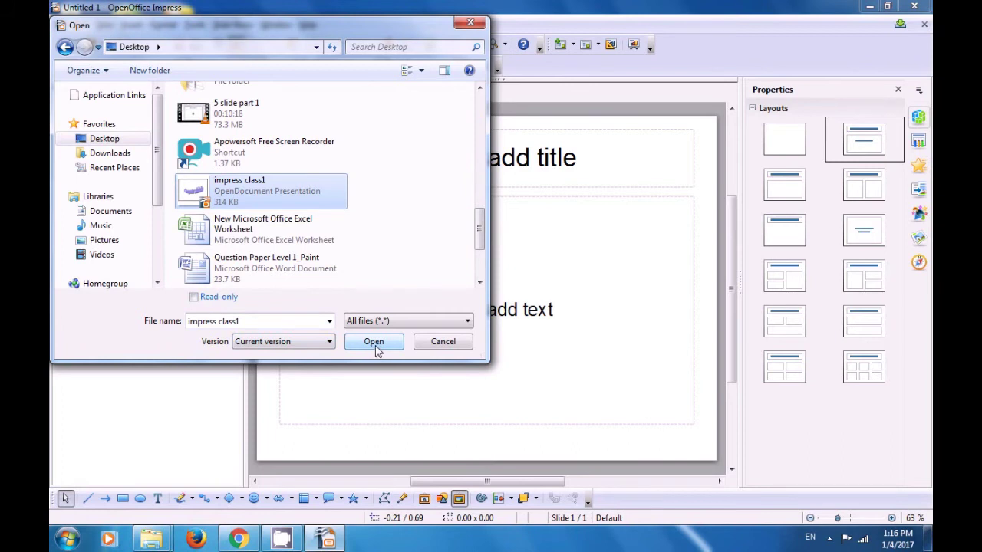
{"action": "left_click", "coordinate": [374, 342]}
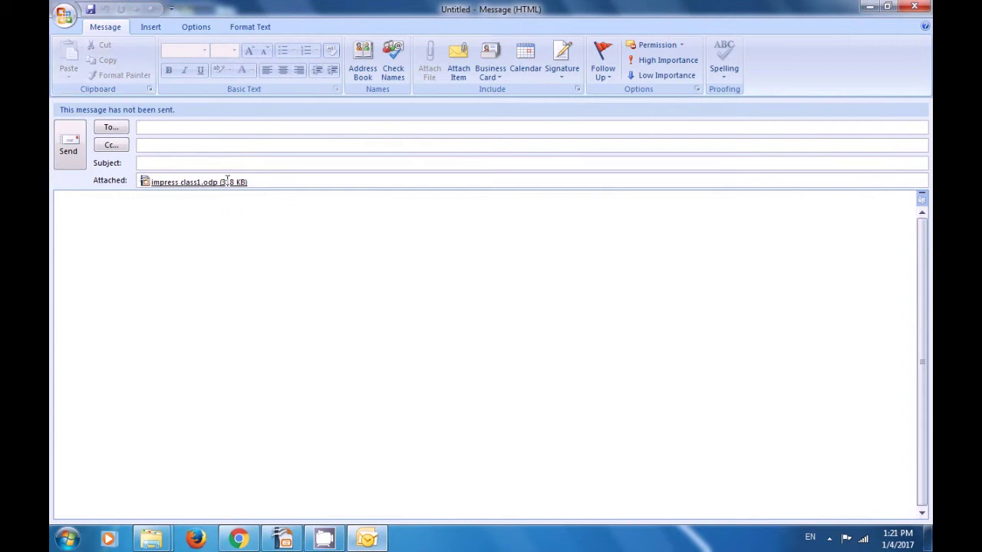
Enter the recipient's e-mail address, discard the message unsaved, and dismiss OpenOffice's error.
{"action": "left_click", "coordinate": [915, 8]}
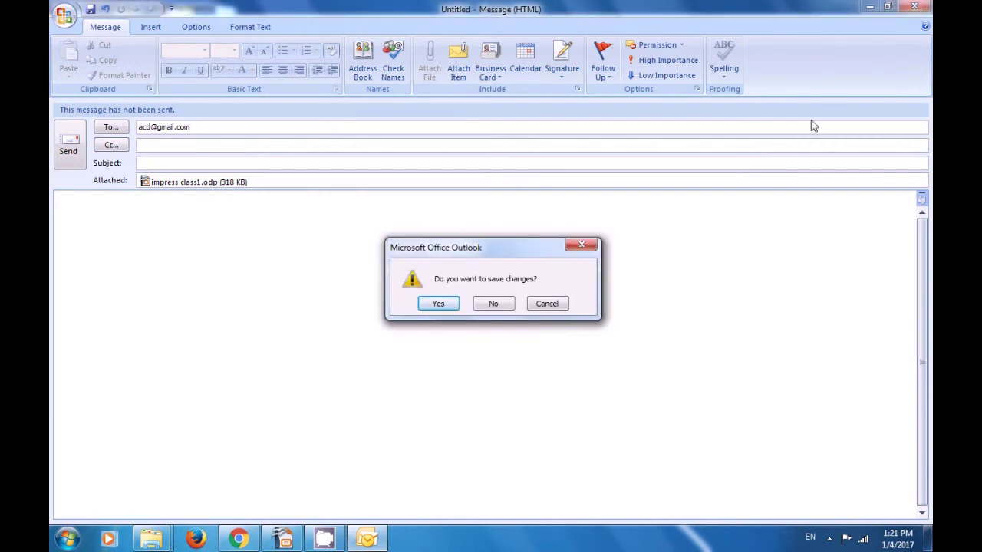
{"action": "left_click", "coordinate": [494, 306]}
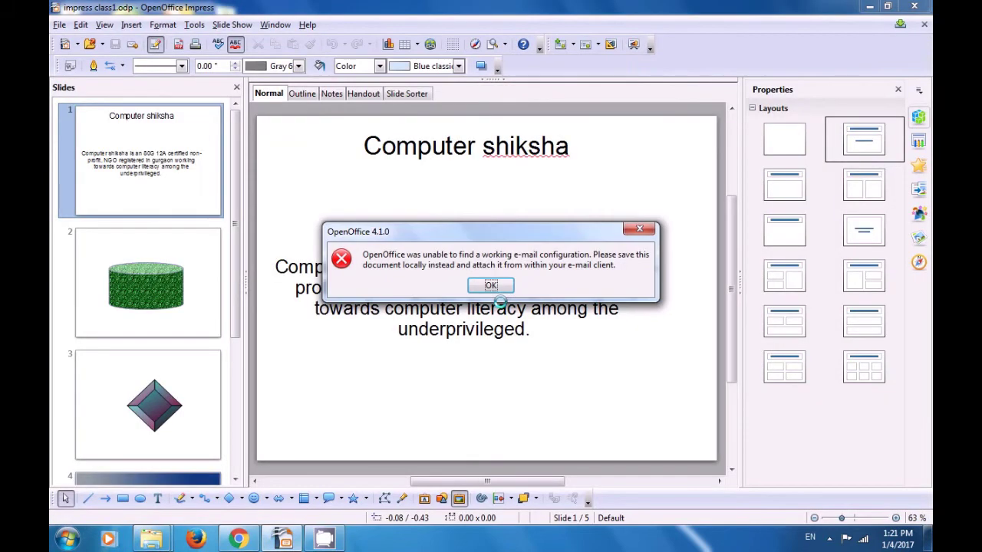
{"action": "left_click", "coordinate": [492, 285]}
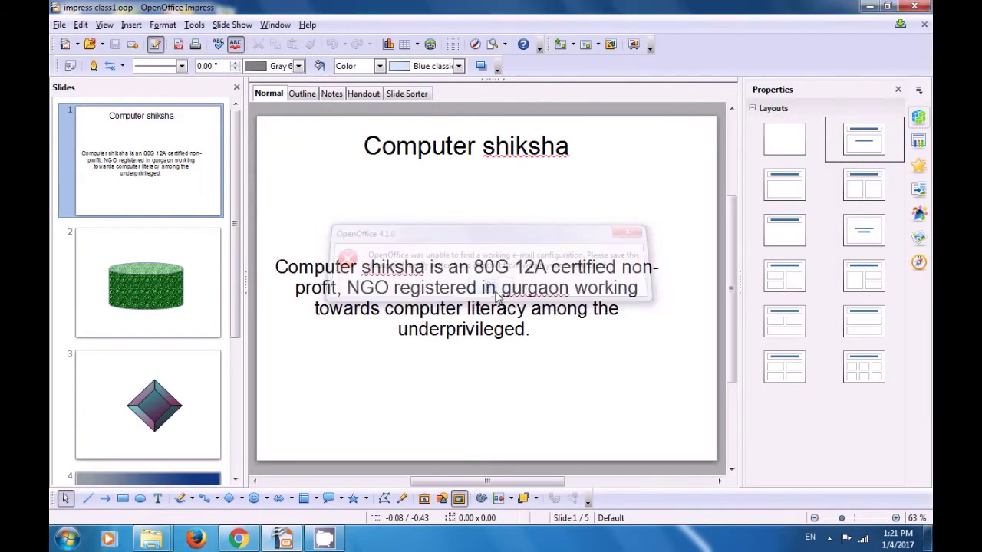